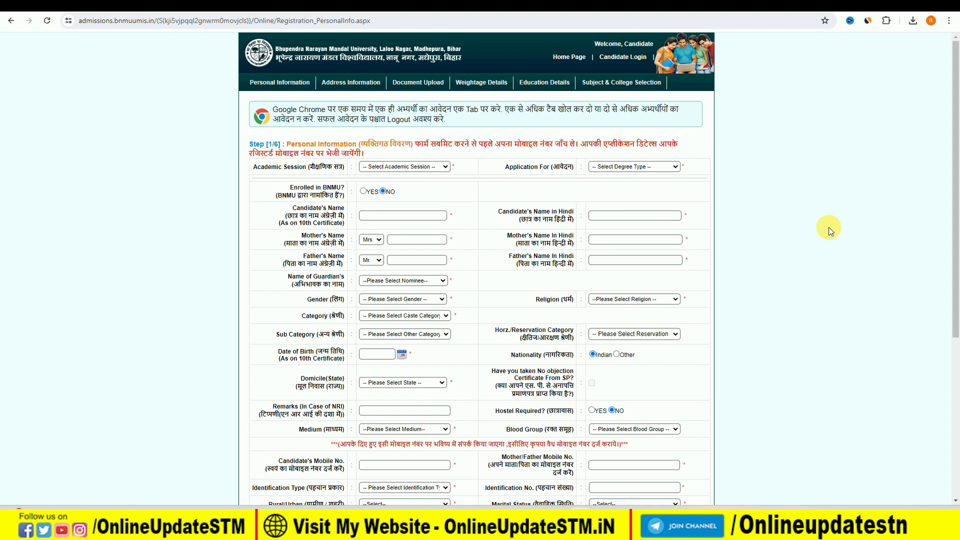
# Set the academic session to 2024-2025 and the application type to Under Graduate (UG)
pyautogui.hotkey('ctrl', '+')
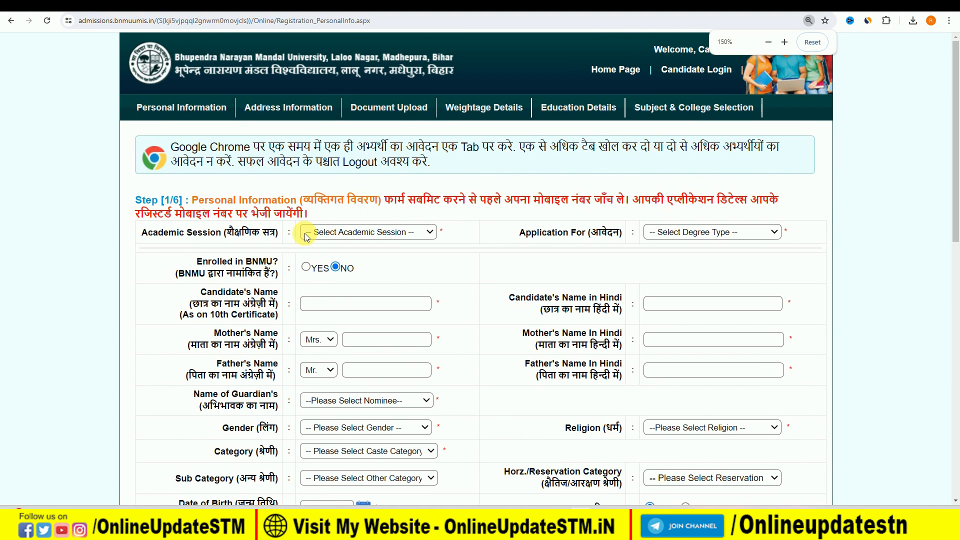
pyautogui.scroll(-1, 153, 188)
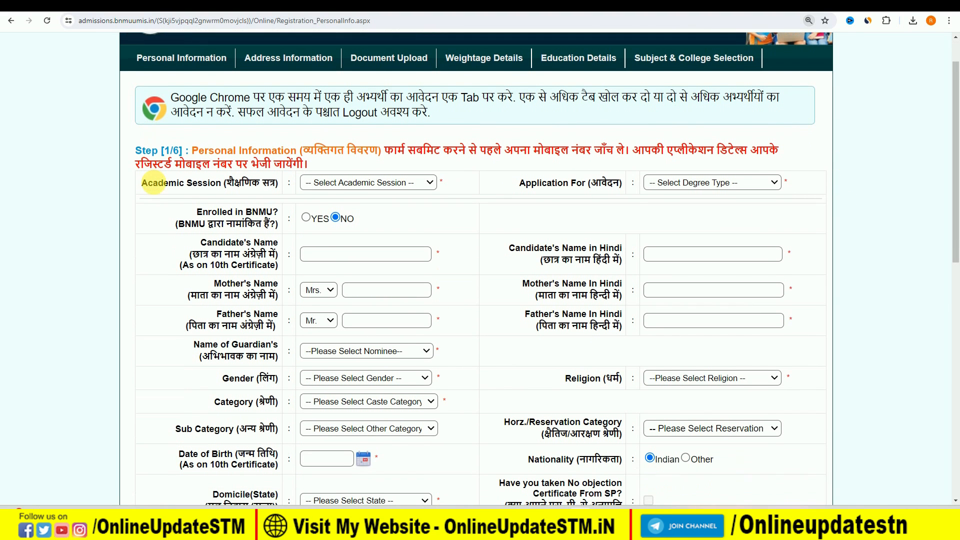
pyautogui.click(344, 189)
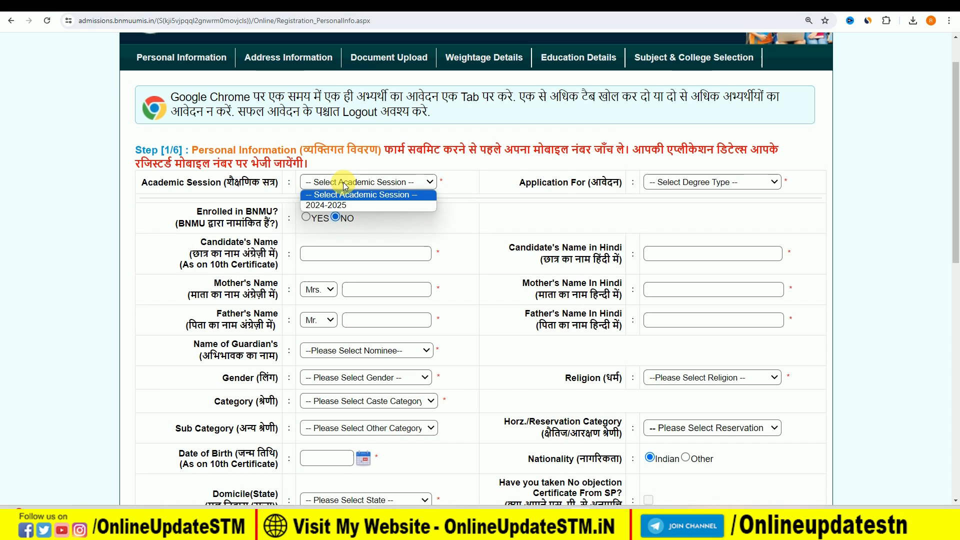
pyautogui.click(330, 206)
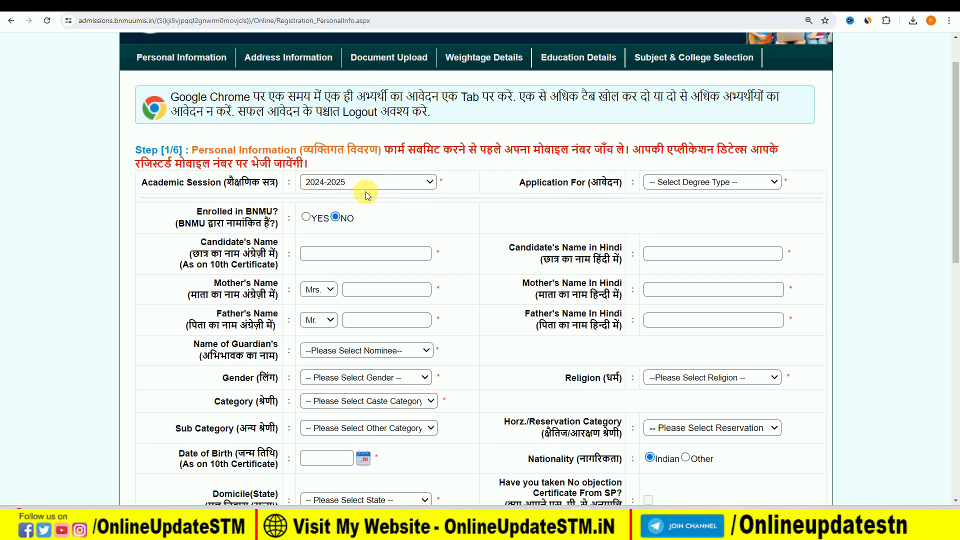
pyautogui.click(666, 184)
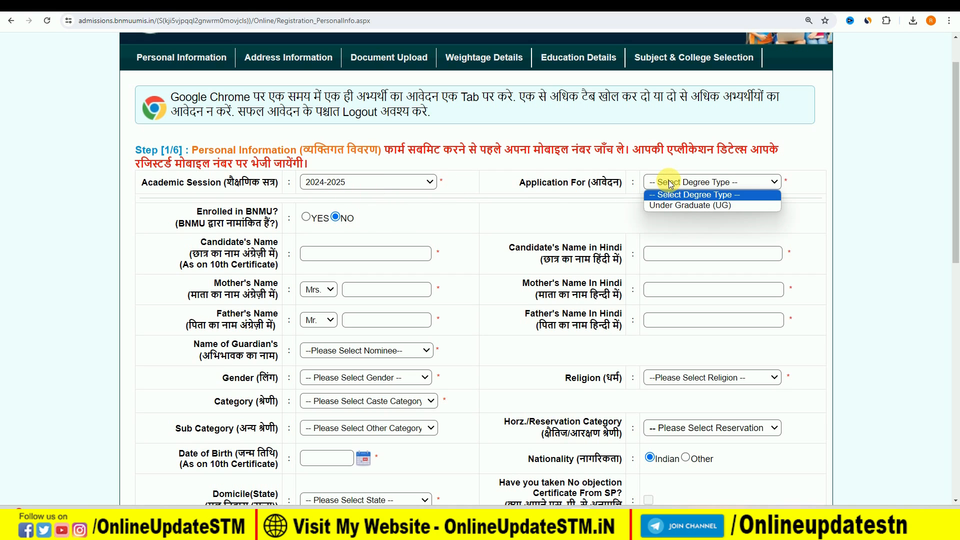
pyautogui.click(678, 205)
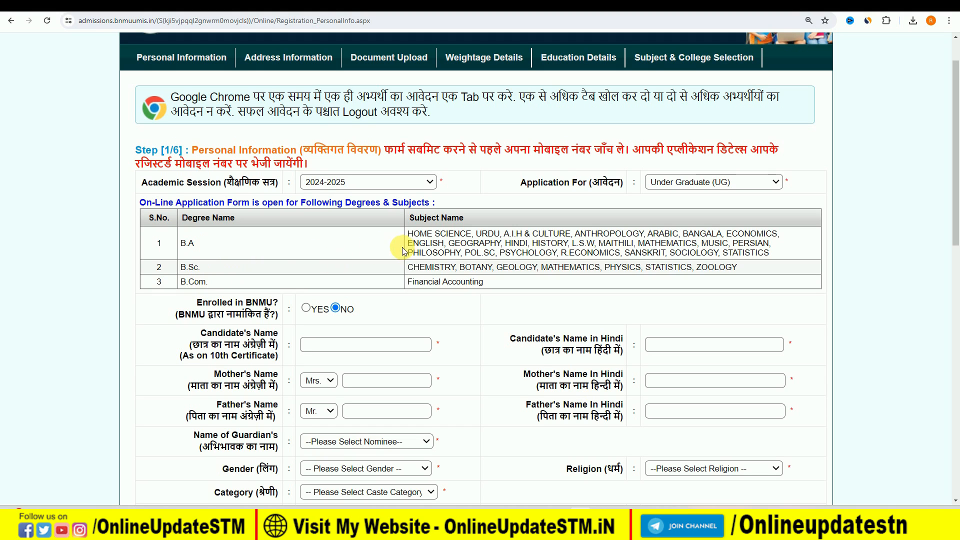
# Review the subjects offered for the B.A, B.Sc. and B.Com. degrees in the open degrees table
pyautogui.moveTo(407, 234); pyautogui.dragTo(770, 254)
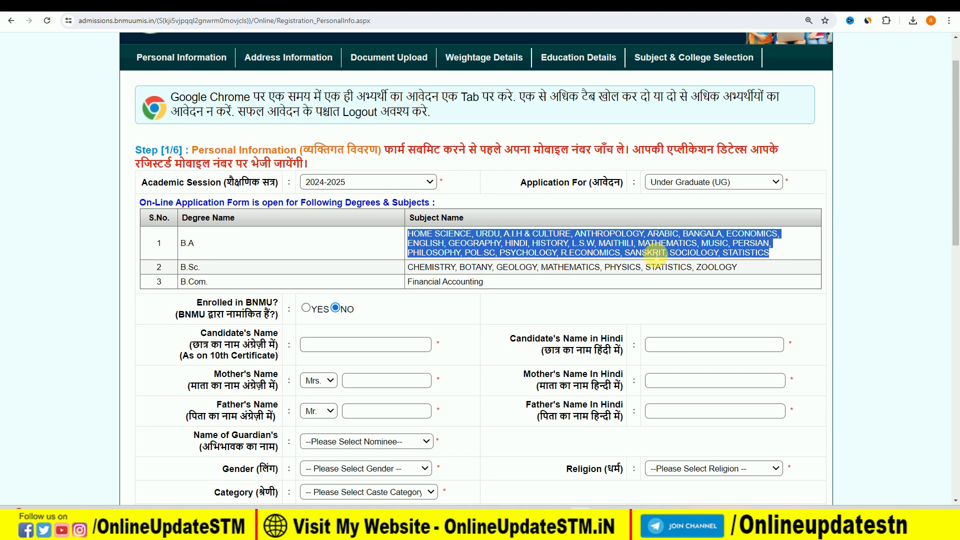
pyautogui.moveTo(414, 271); pyautogui.dragTo(701, 258)
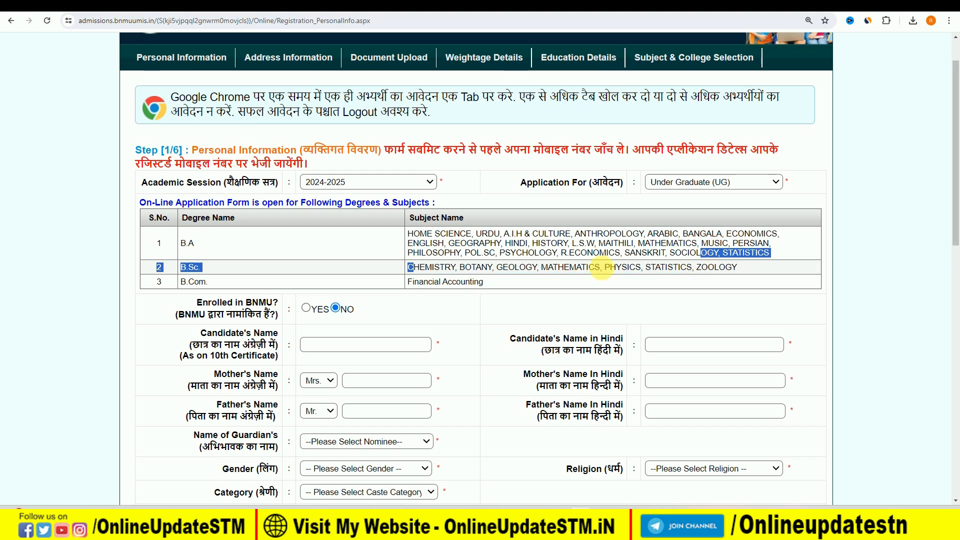
pyautogui.click(374, 283)
pyautogui.moveTo(413, 282); pyautogui.dragTo(484, 282)
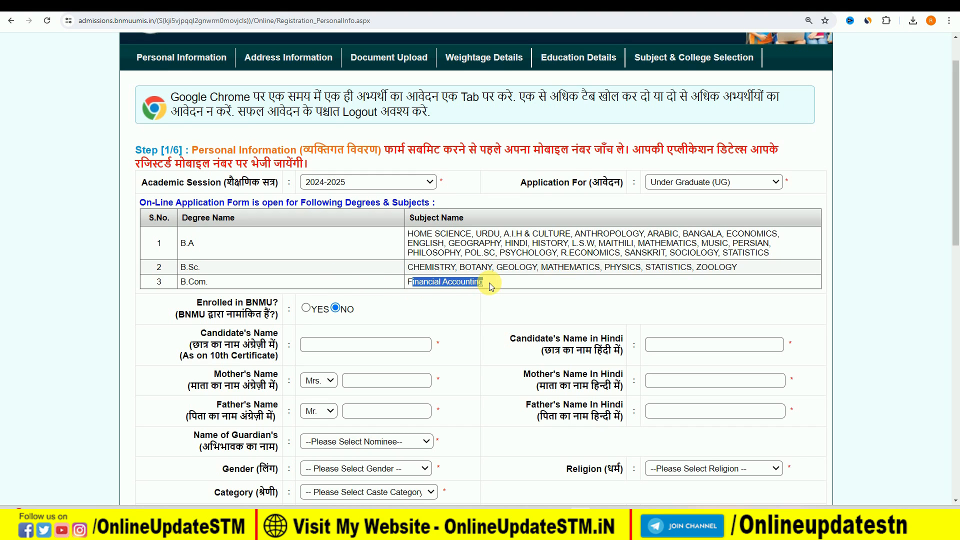
pyautogui.click(405, 300)
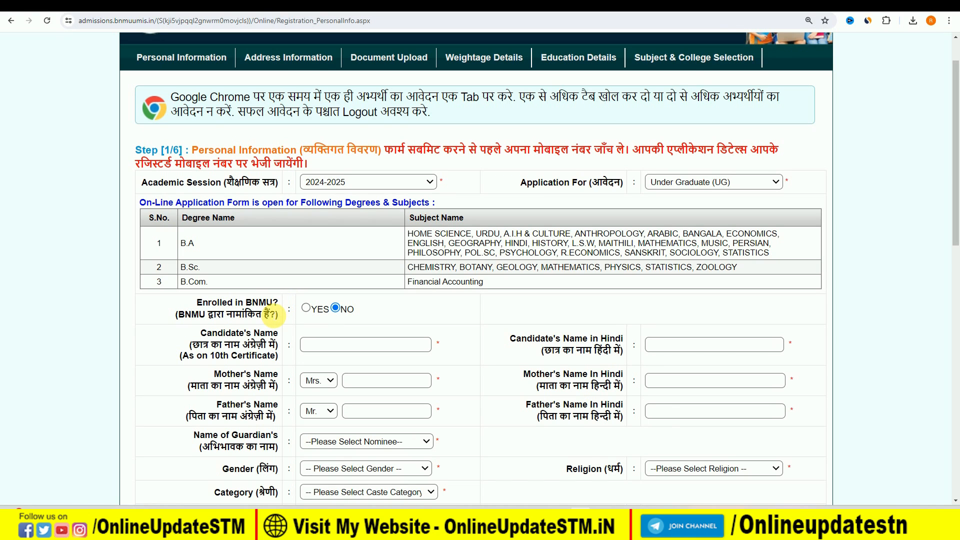
# Switch the Enrolled in BNMU answer to YES to view its extra field, and set it back to NO
pyautogui.click(306, 309)
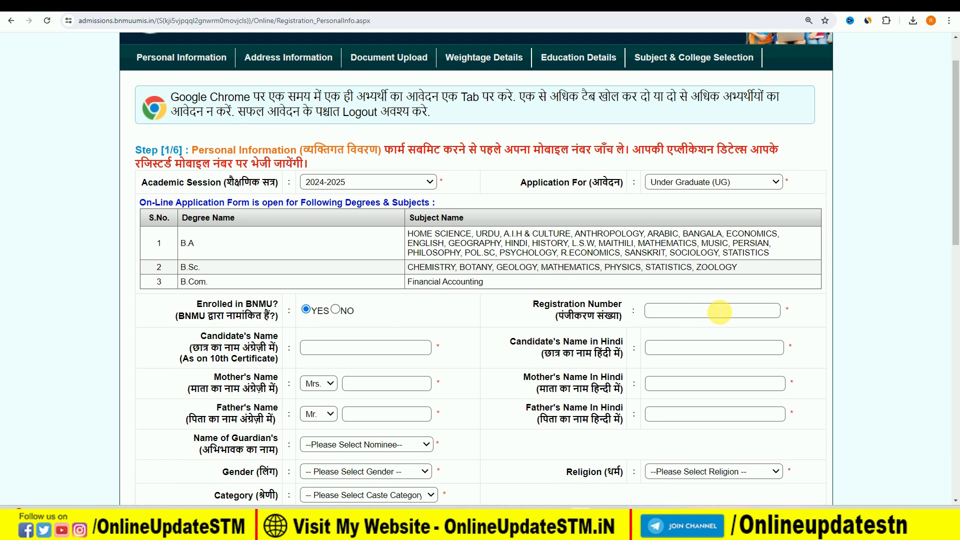
pyautogui.click(335, 310)
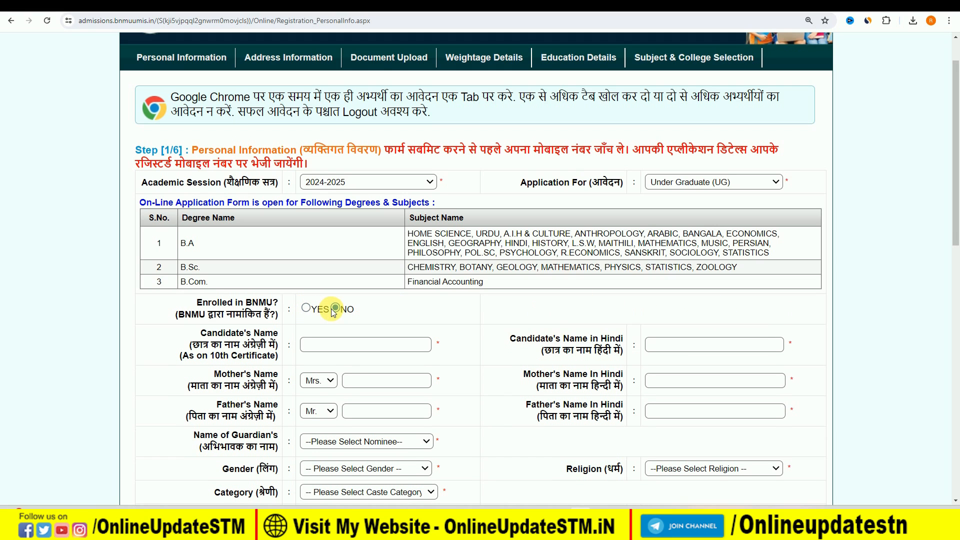
# Enter "demo" as the candidate's name in English and "डेमो" as the name in Hindi
pyautogui.scroll(-1, 349, 293)
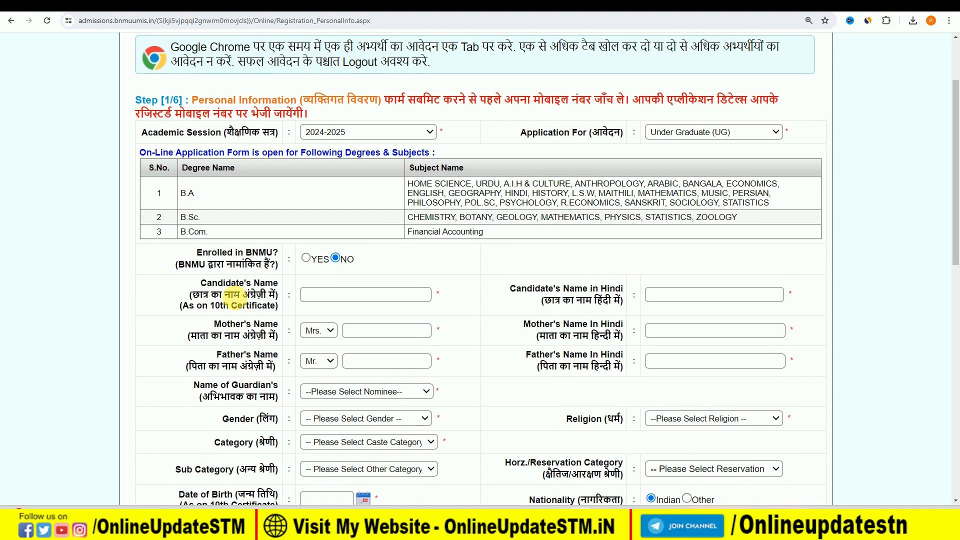
pyautogui.click(332, 300)
pyautogui.click(456, 291)
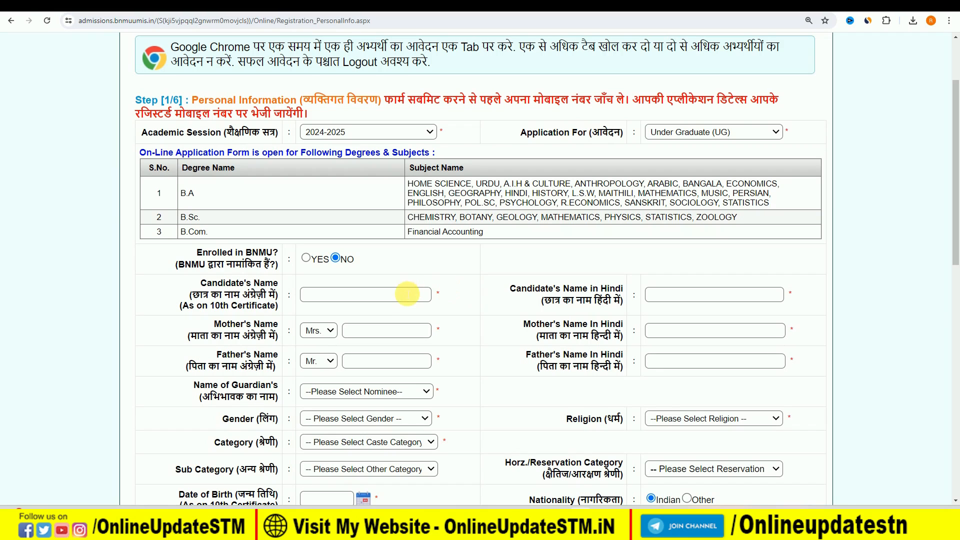
pyautogui.click(338, 301)
pyautogui.write('demo')
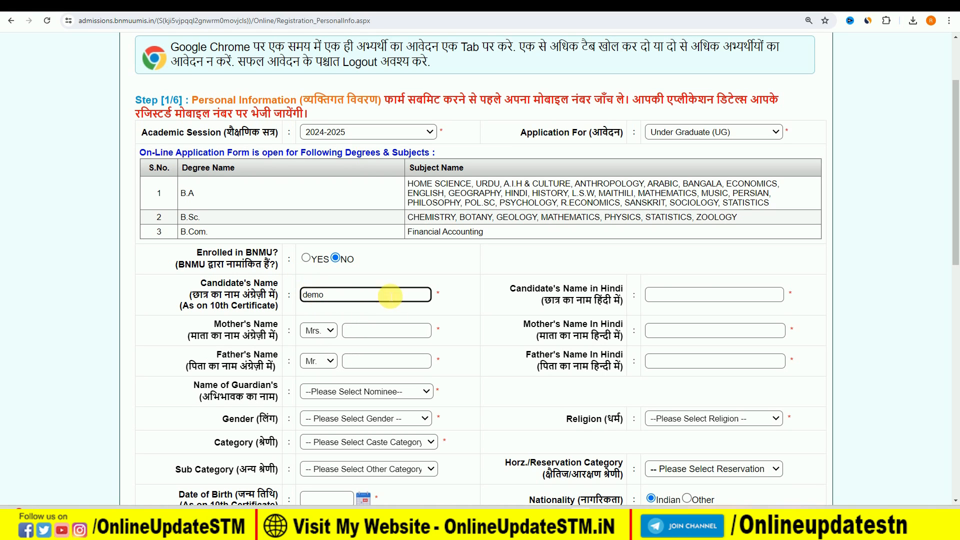
pyautogui.click(713, 294)
pyautogui.write('de')
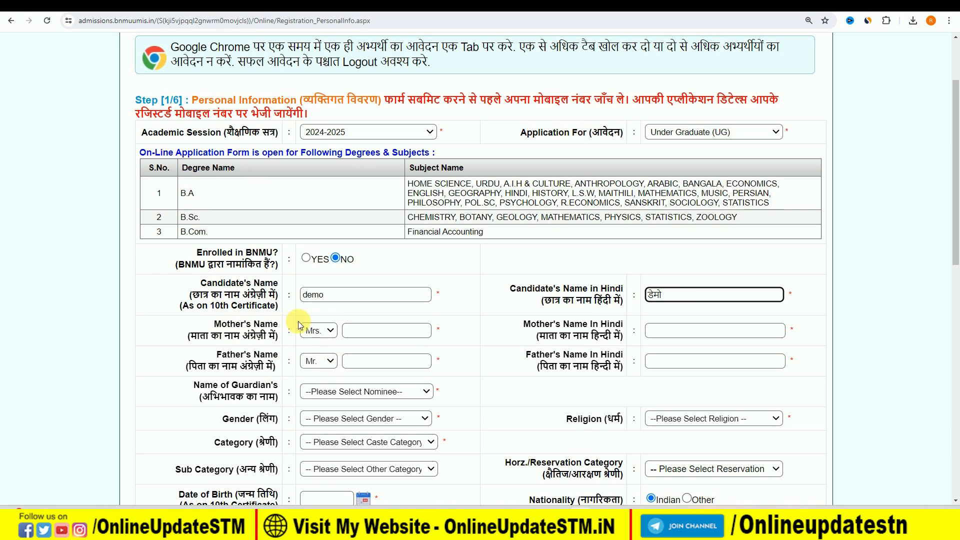
# Set the mother's title to Smt and the father's title to Mr
pyautogui.click(326, 331)
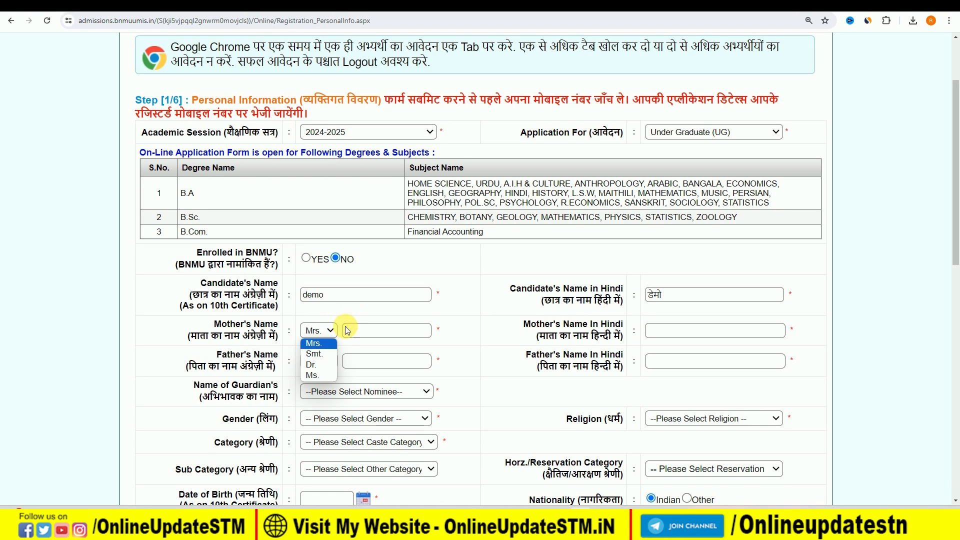
pyautogui.click(318, 355)
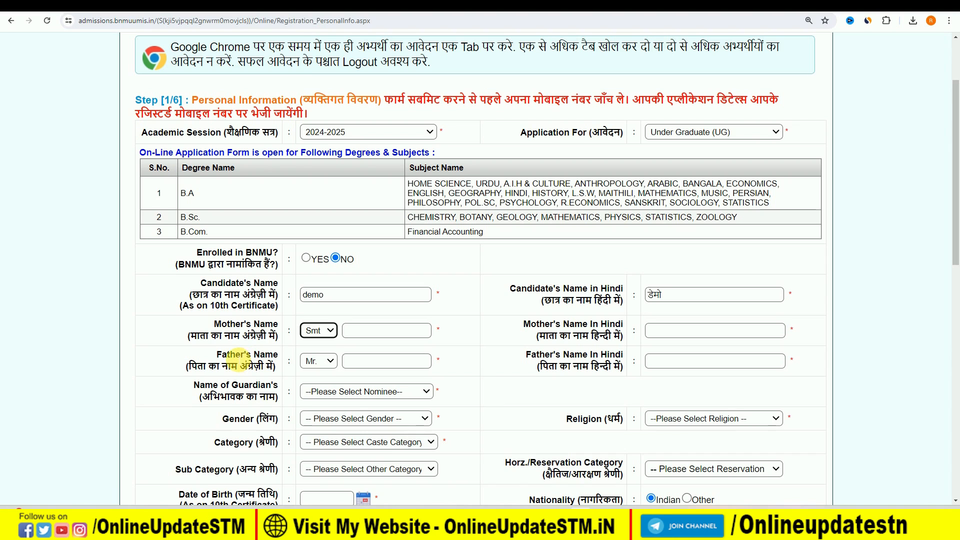
pyautogui.scroll(-1, 235, 345)
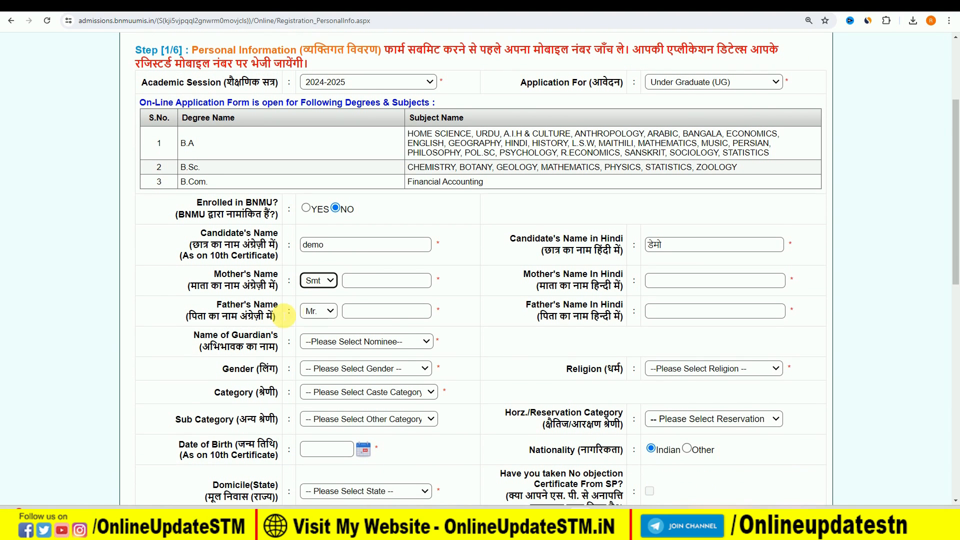
pyautogui.click(320, 311)
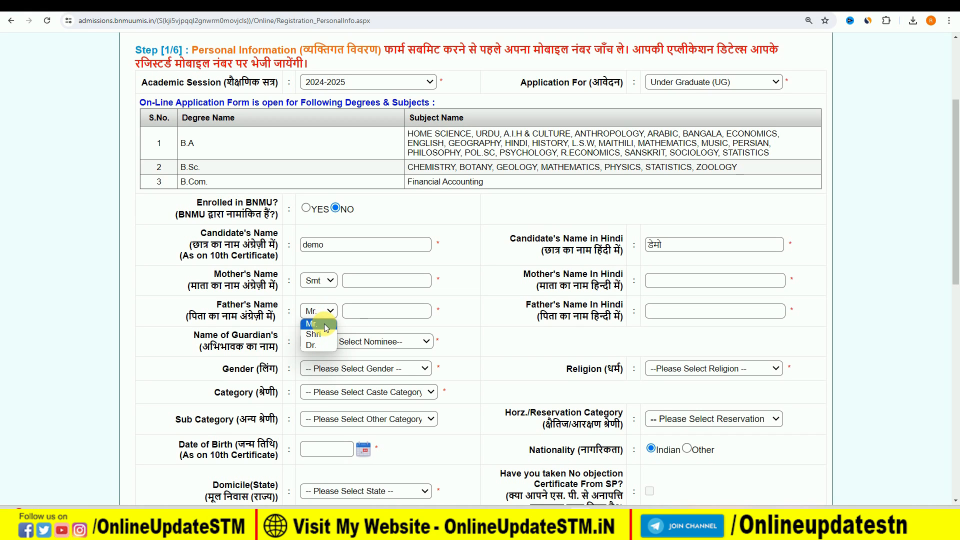
pyautogui.click(324, 323)
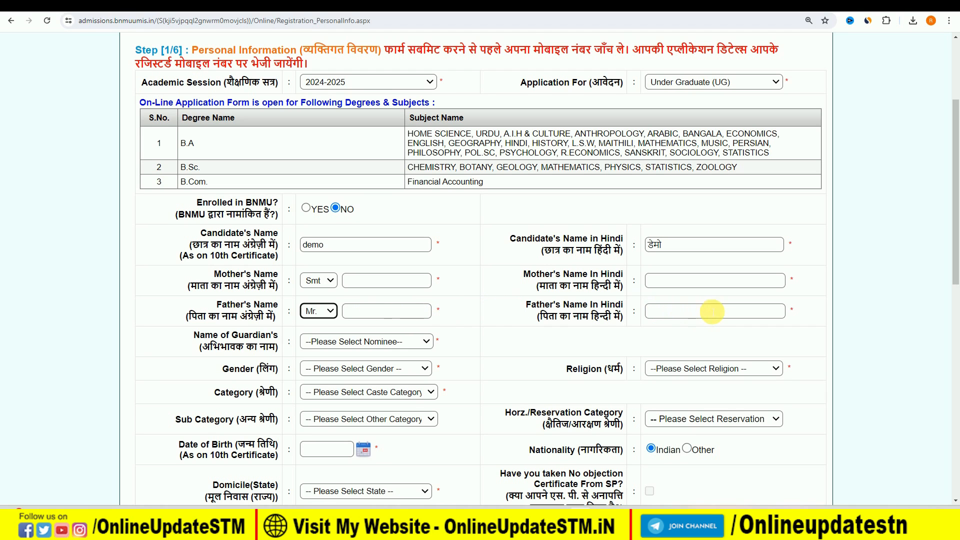
# Choose Father as the guardian and set the candidate's gender to Male
pyautogui.scroll(-2, 435, 350)
pyautogui.click(355, 241)
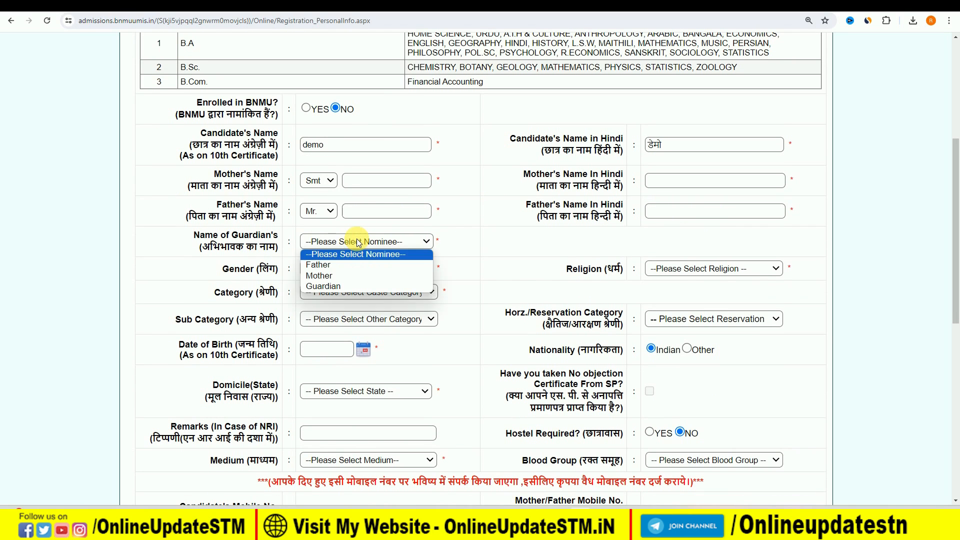
pyautogui.click(359, 266)
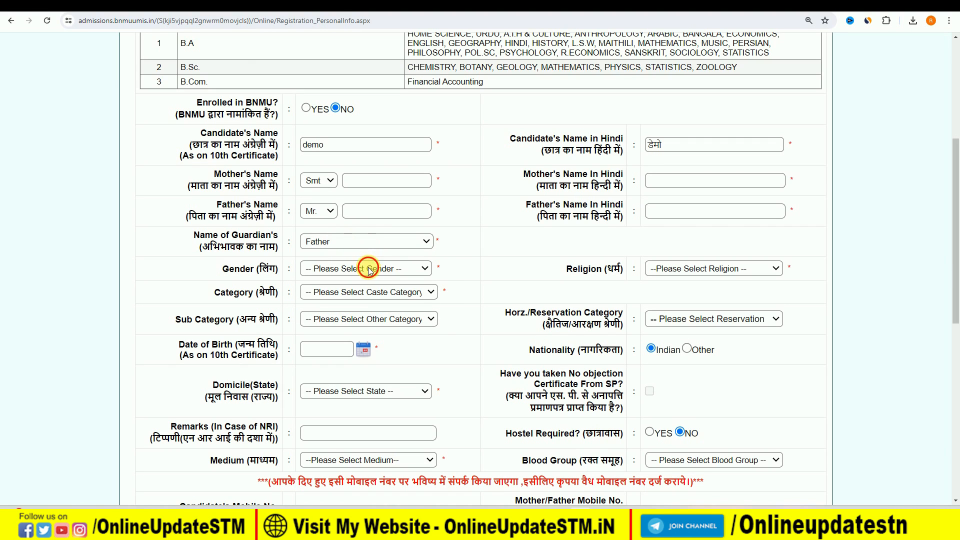
pyautogui.click(369, 269)
pyautogui.click(367, 291)
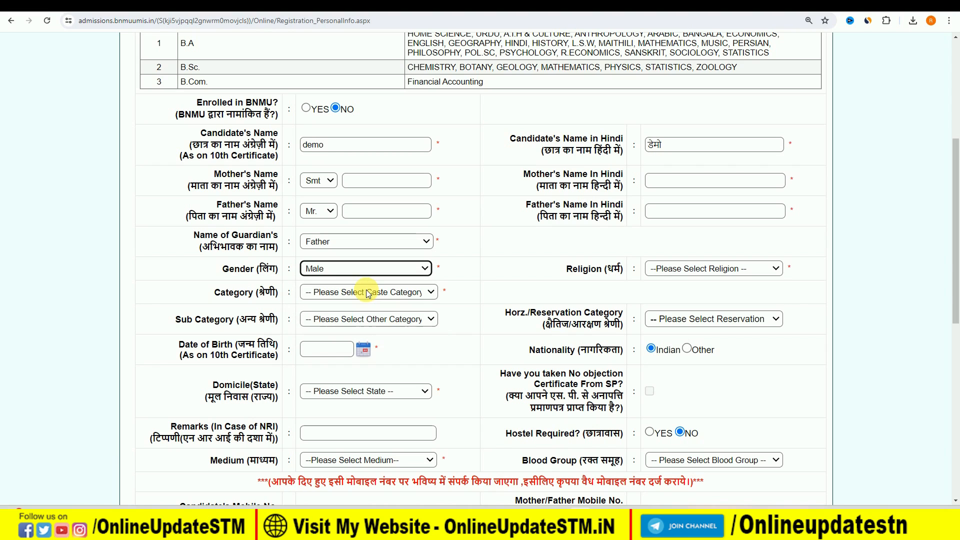
# Set the religion to Hindu and the caste category to BC
pyautogui.click(697, 267)
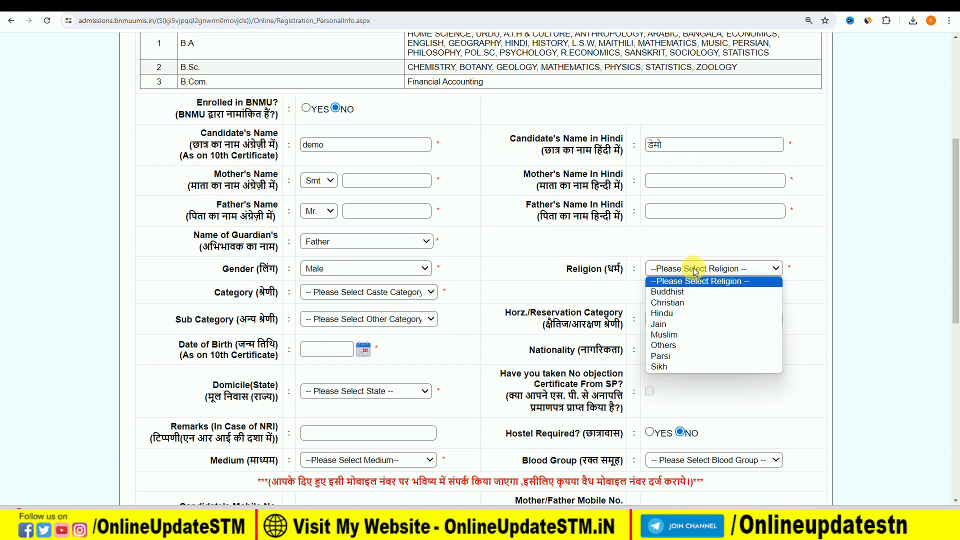
pyautogui.click(693, 313)
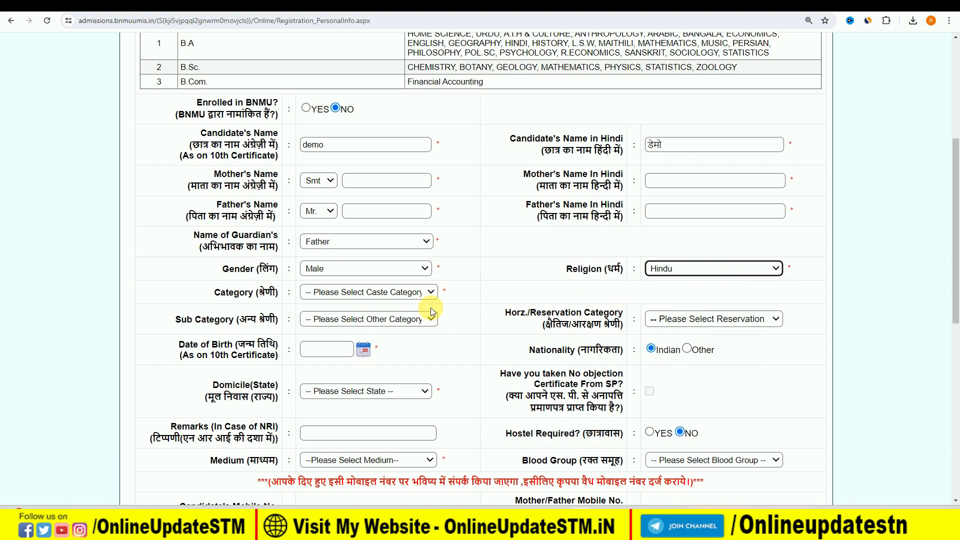
pyautogui.click(356, 291)
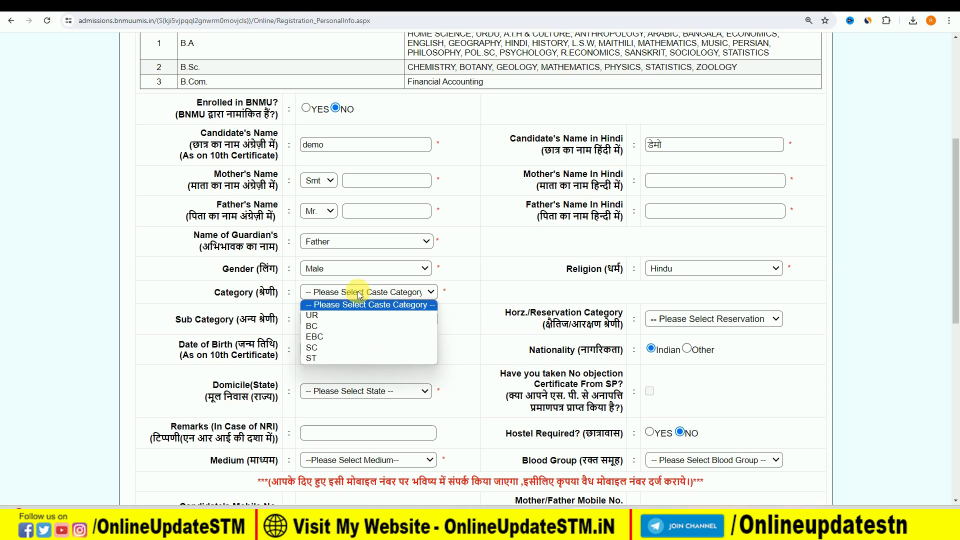
pyautogui.click(354, 328)
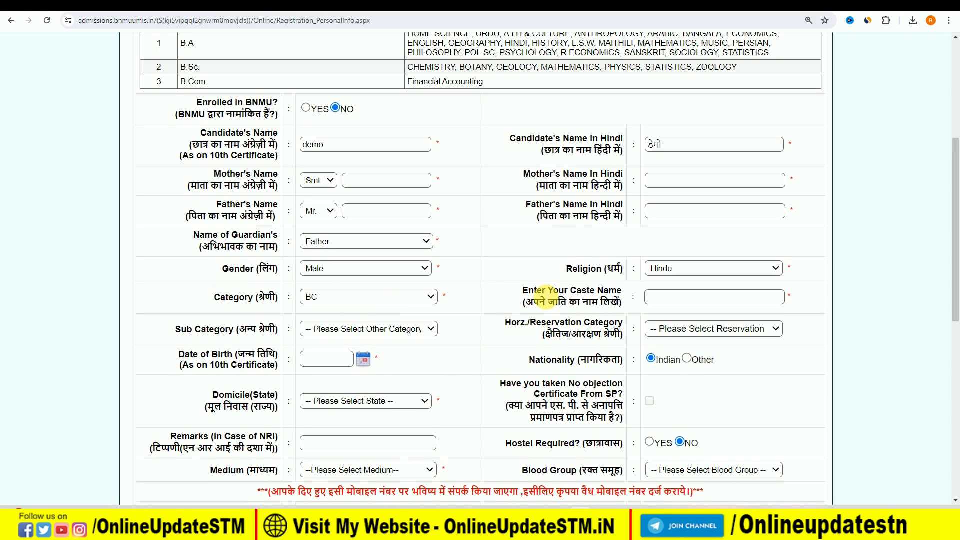
# Examine the available sub category and horizontal reservation category options without selecting any
pyautogui.click(368, 331)
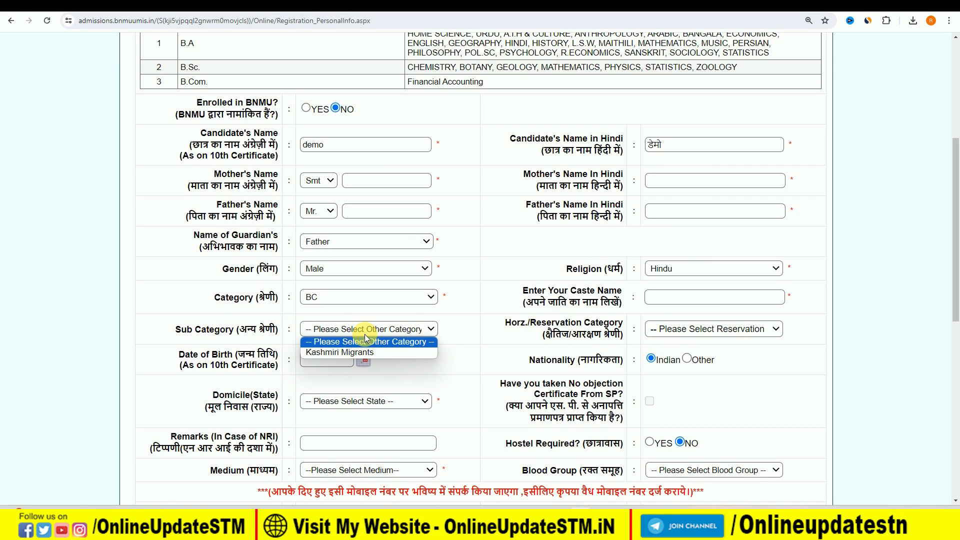
pyautogui.click(480, 326)
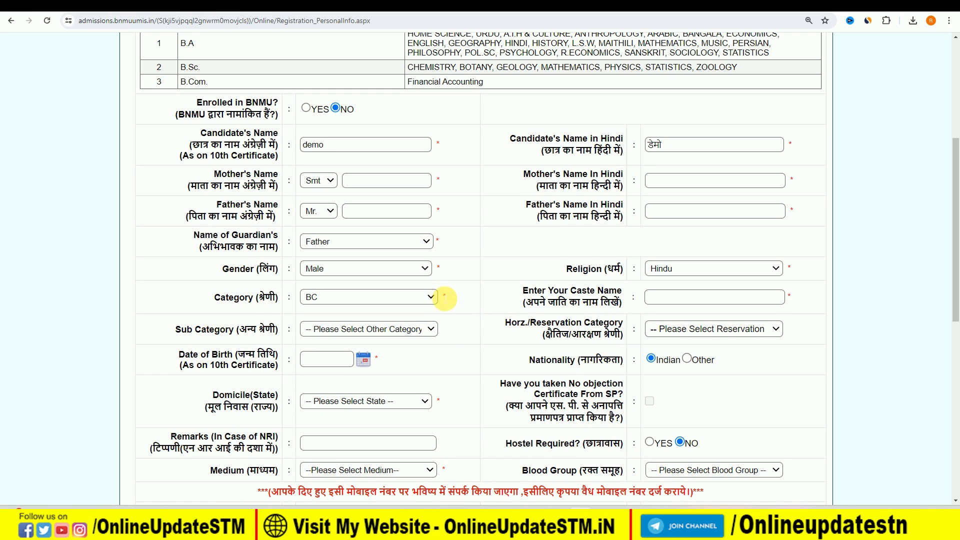
pyautogui.doubleClick(459, 296)
pyautogui.click(451, 299)
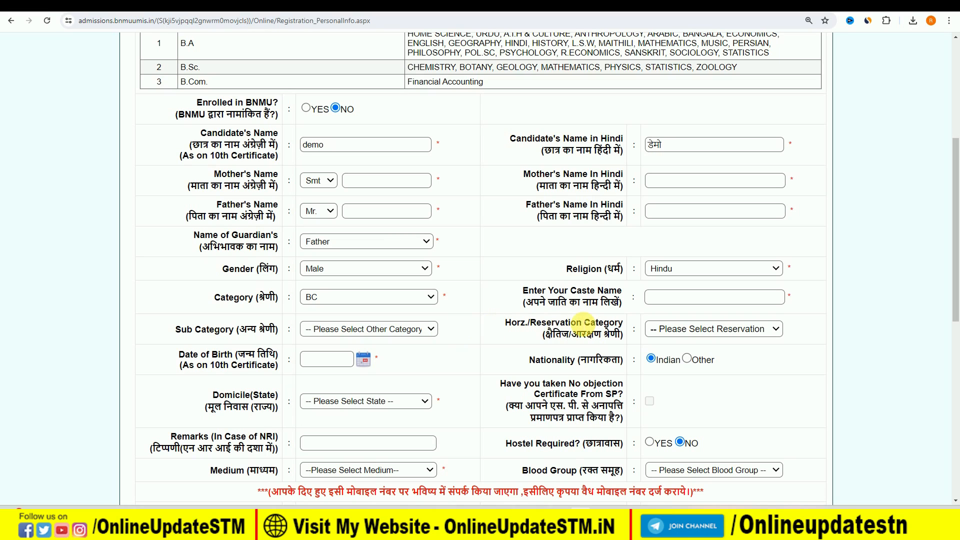
pyautogui.click(713, 331)
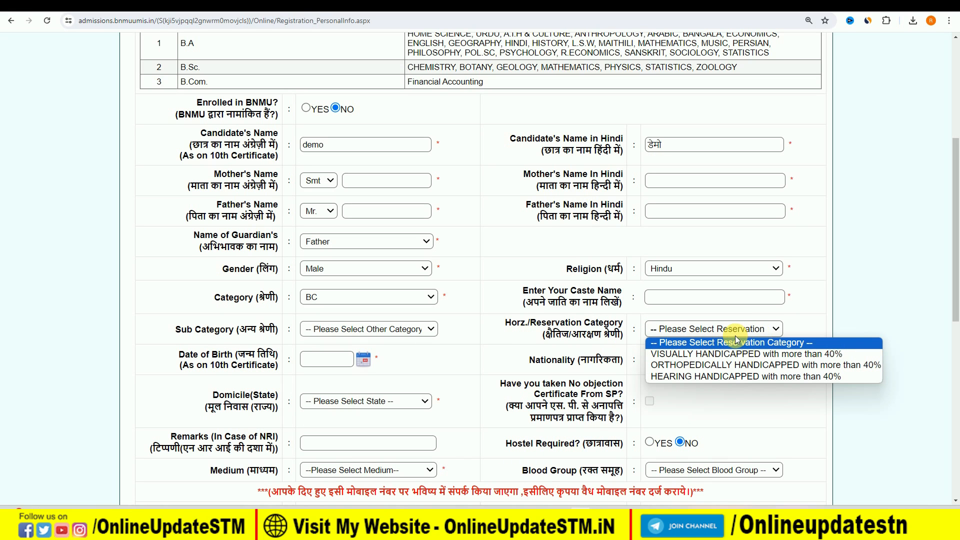
pyautogui.click(809, 323)
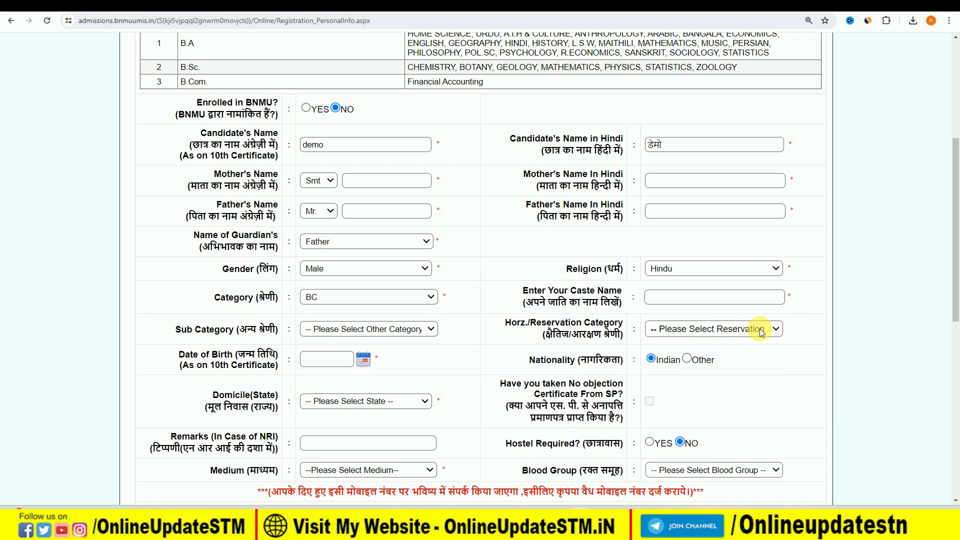
# Choose the candidate's date of birth as given on the 10th certificate from the calendar
pyautogui.click(365, 359)
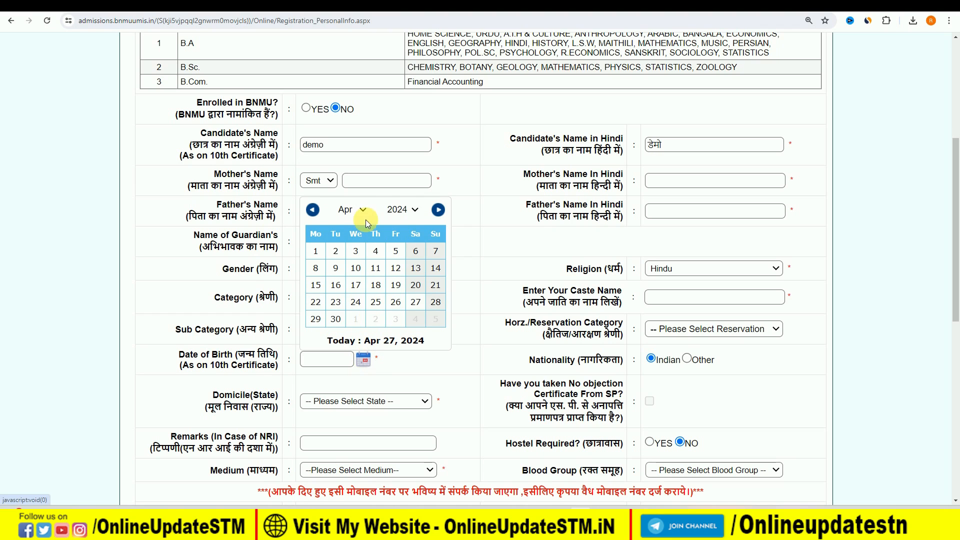
pyautogui.click(402, 209)
pyautogui.click(398, 243)
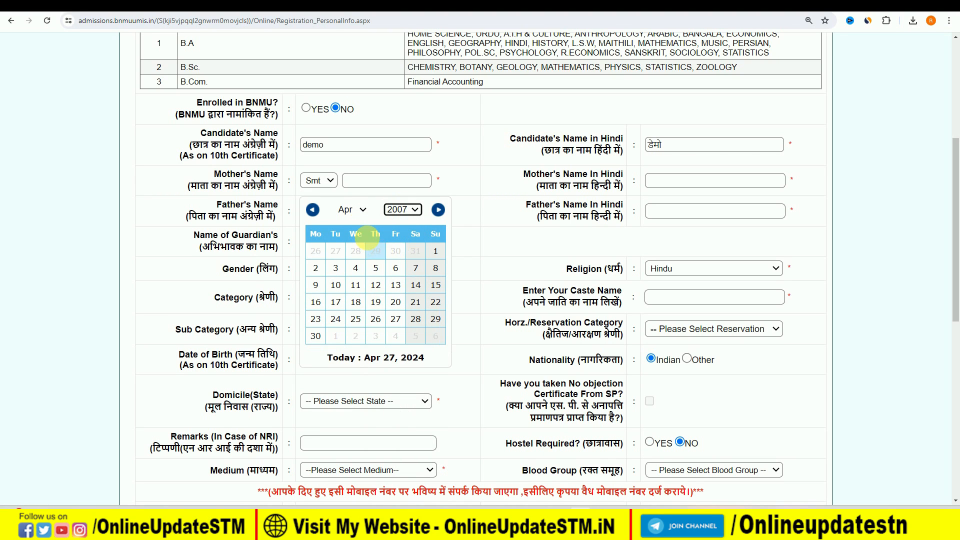
pyautogui.click(352, 210)
pyautogui.click(359, 229)
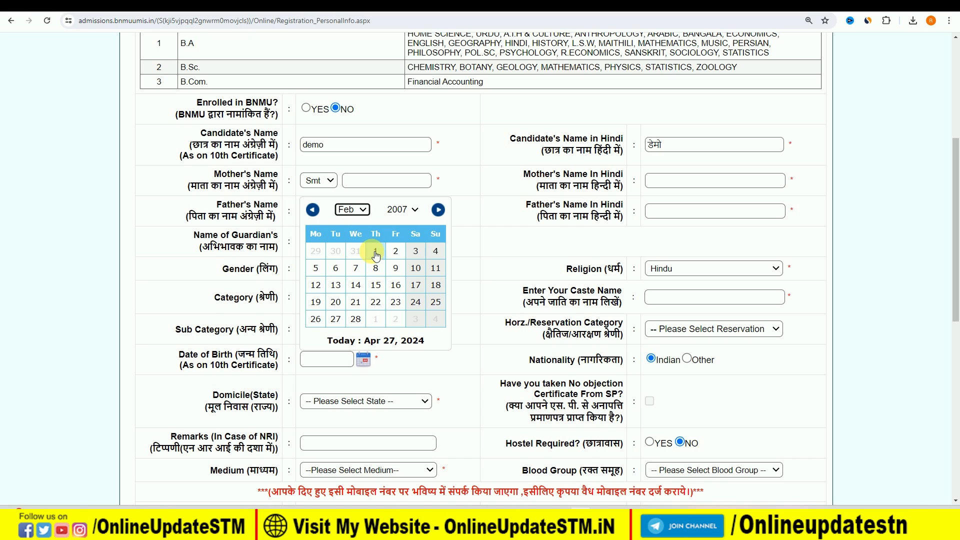
pyautogui.click(371, 250)
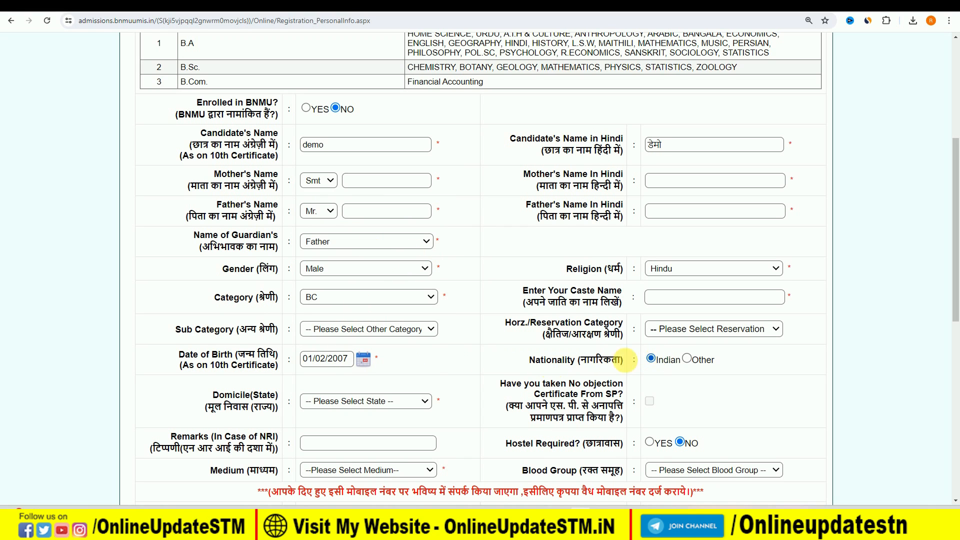
# Set the domicile state to BIHAR
pyautogui.scroll(-6, 423, 346)
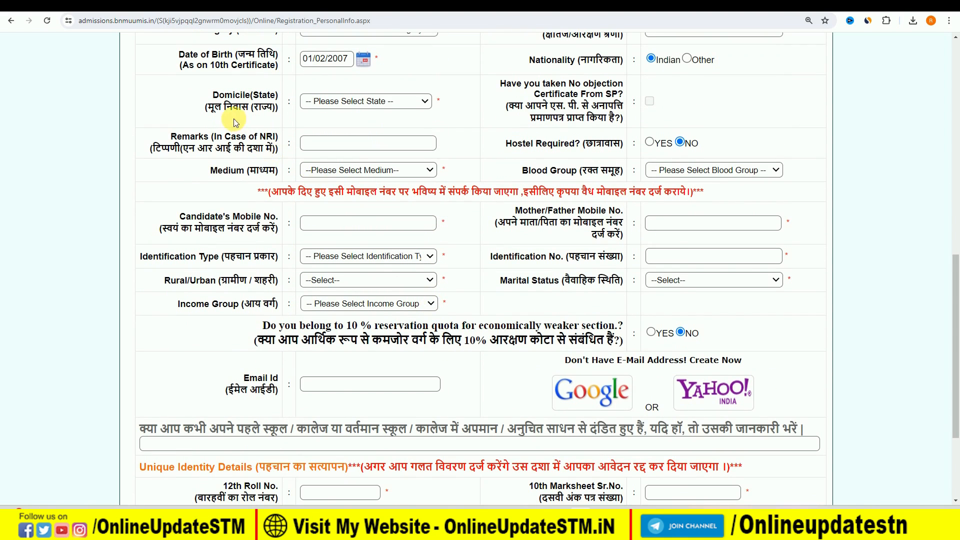
pyautogui.click(323, 101)
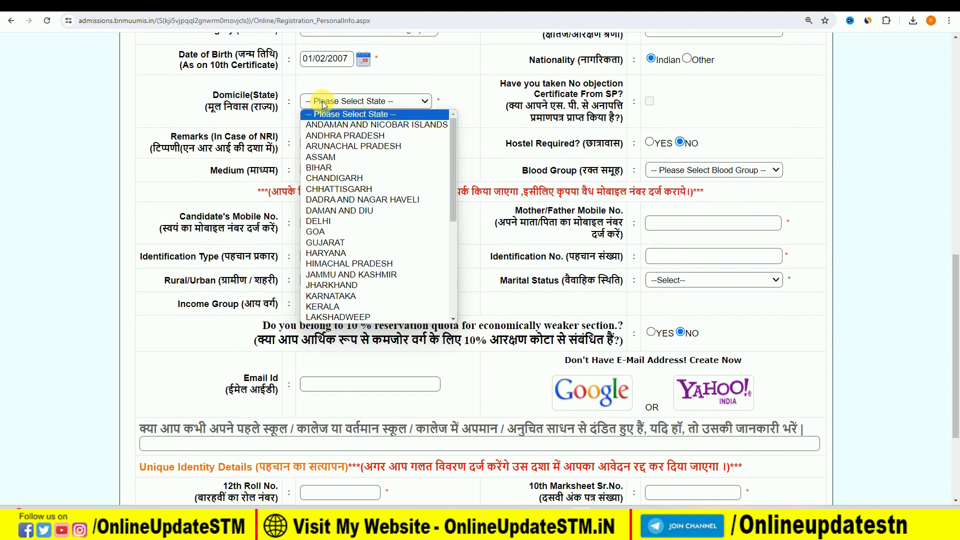
pyautogui.click(341, 168)
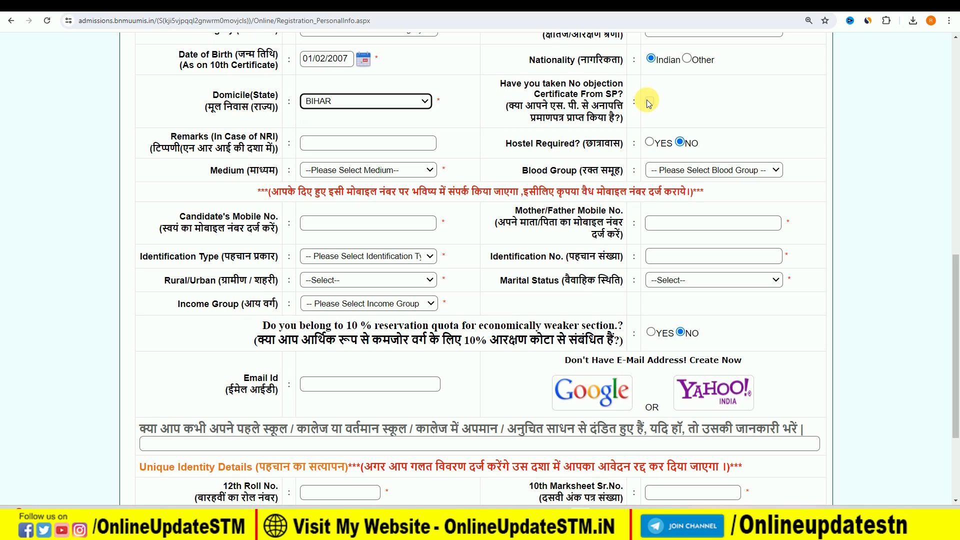
# Switch the hostel requirement to YES and back to NO, leaving the NRI remarks blank
pyautogui.scroll(-1, 281, 145)
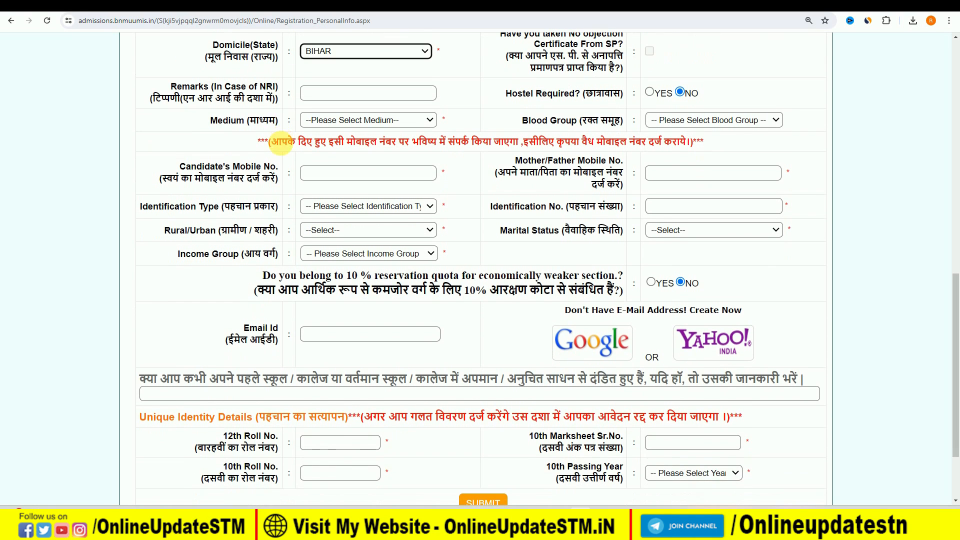
pyautogui.click(330, 94)
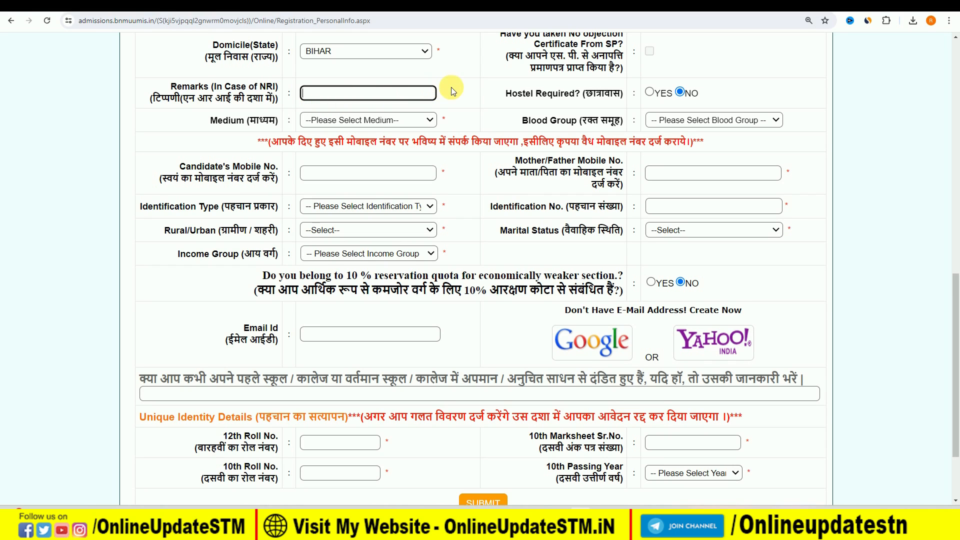
pyautogui.click(486, 89)
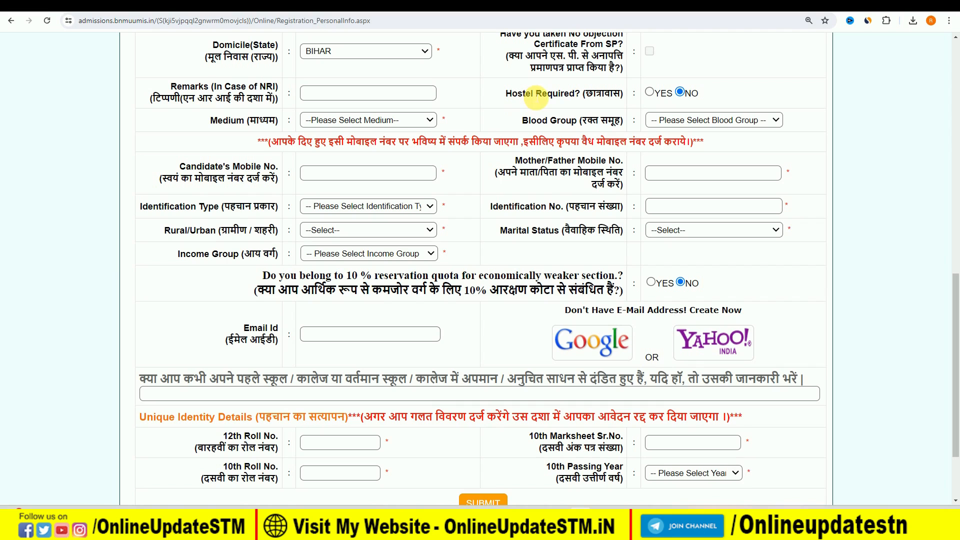
pyautogui.click(651, 92)
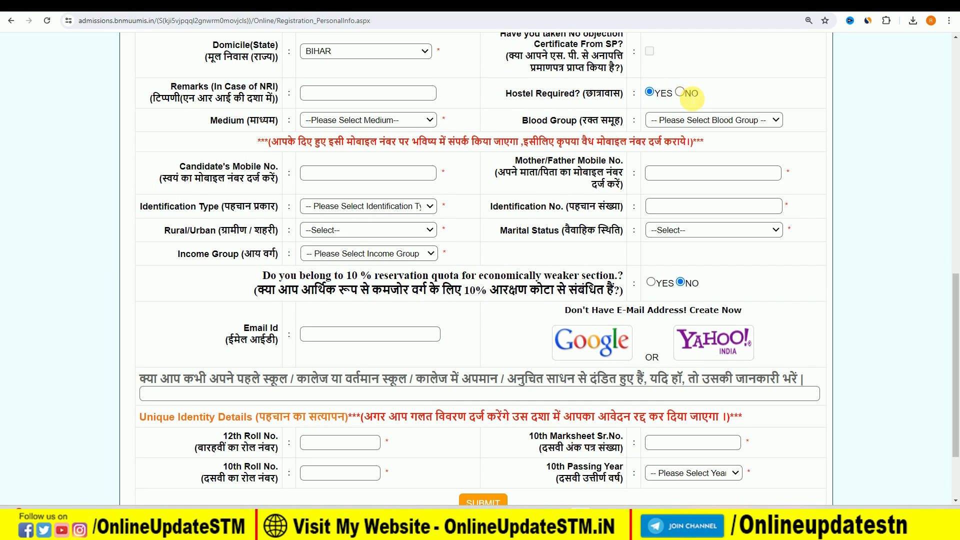
pyautogui.click(681, 92)
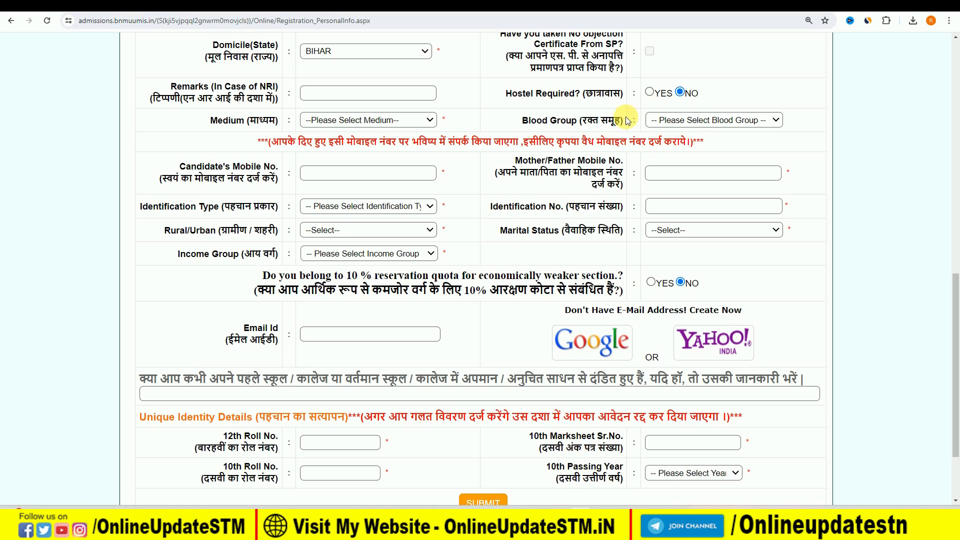
# Set the medium to Hindi and view the blood group options without choosing one
pyautogui.click(370, 115)
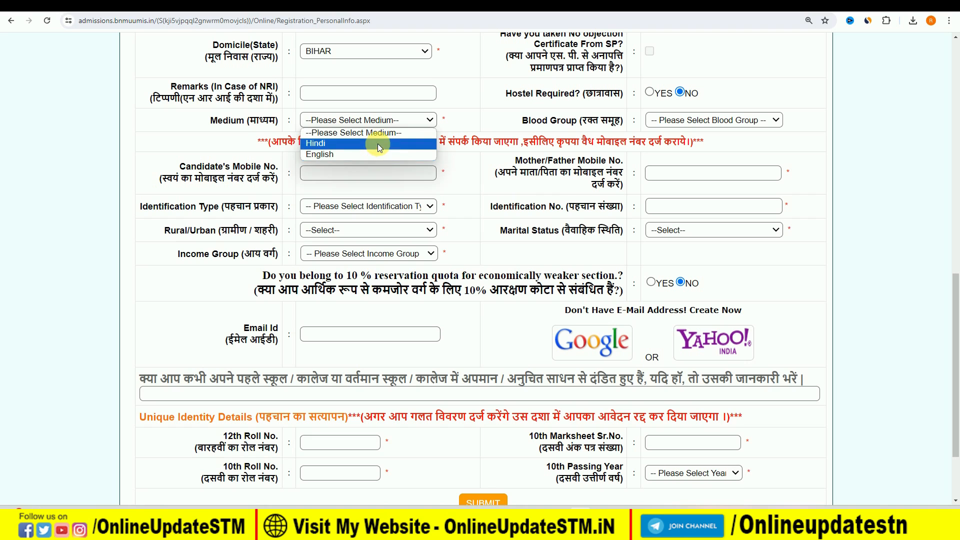
pyautogui.click(377, 143)
pyautogui.click(680, 124)
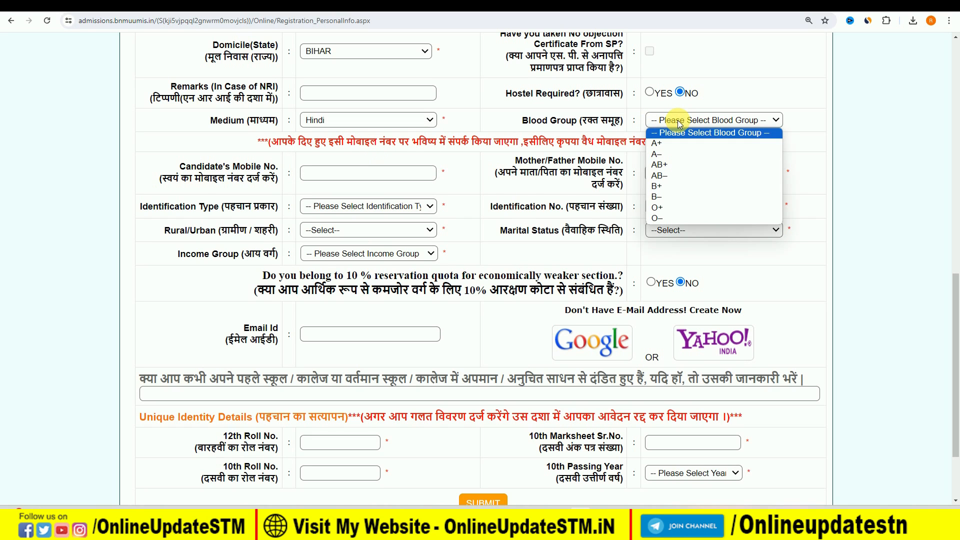
pyautogui.click(680, 124)
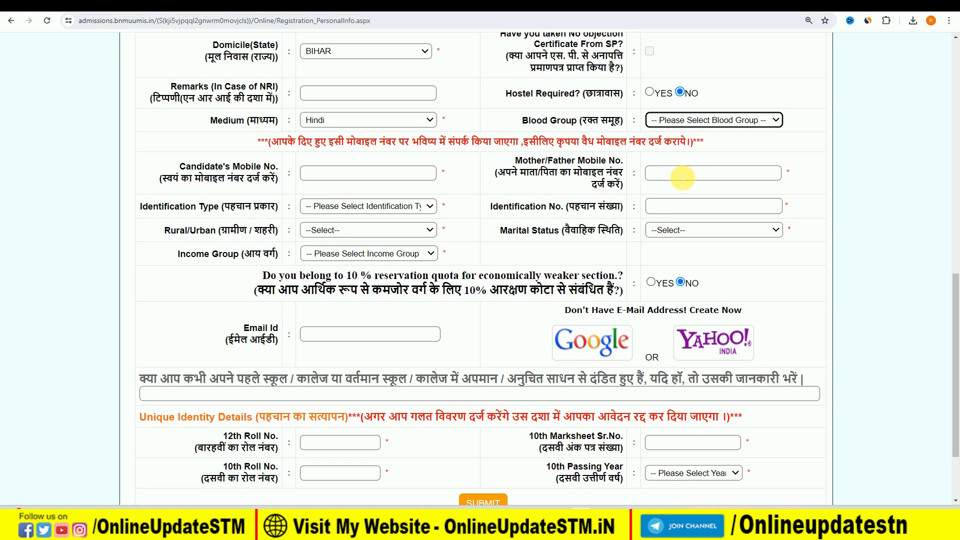
# Set the identification type to Aadhaar Card and the residence area to Rural
pyautogui.click(380, 206)
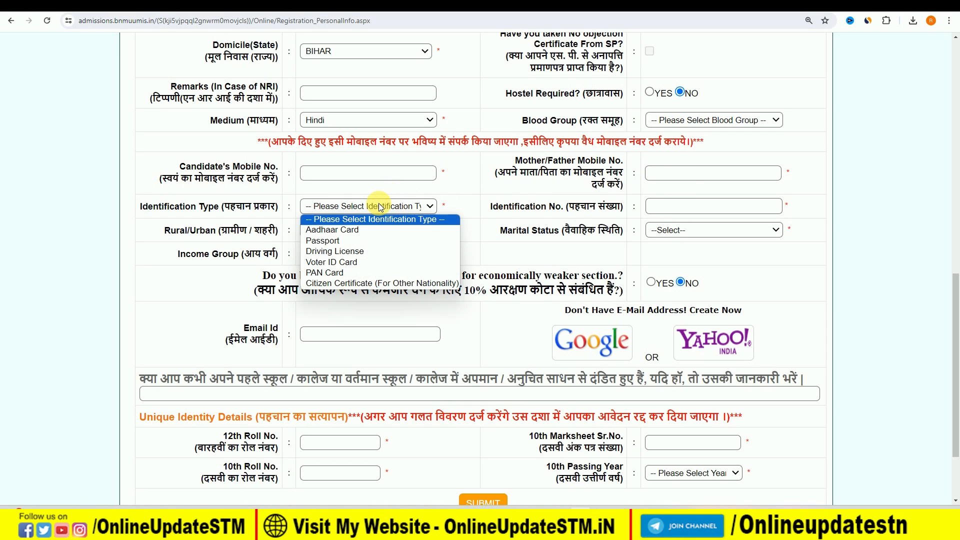
pyautogui.click(380, 230)
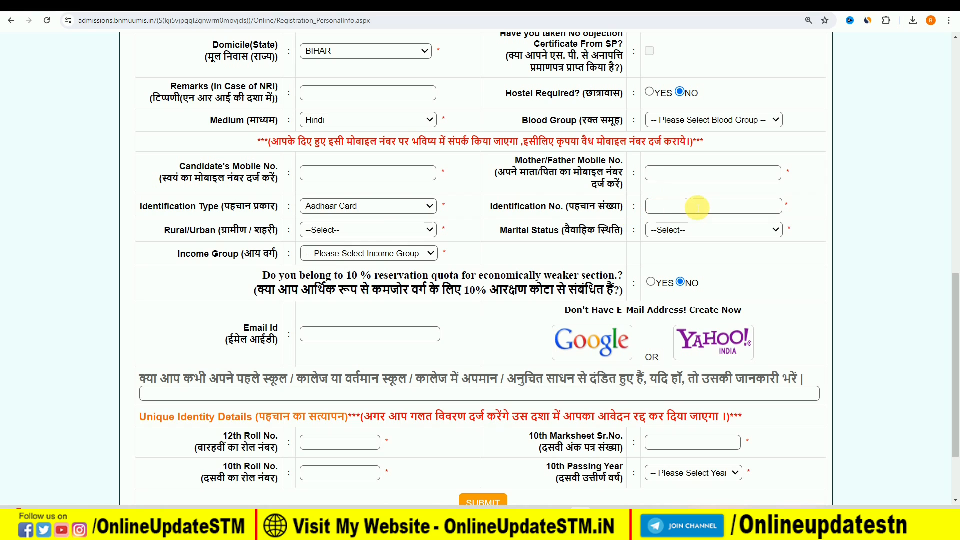
pyautogui.click(373, 231)
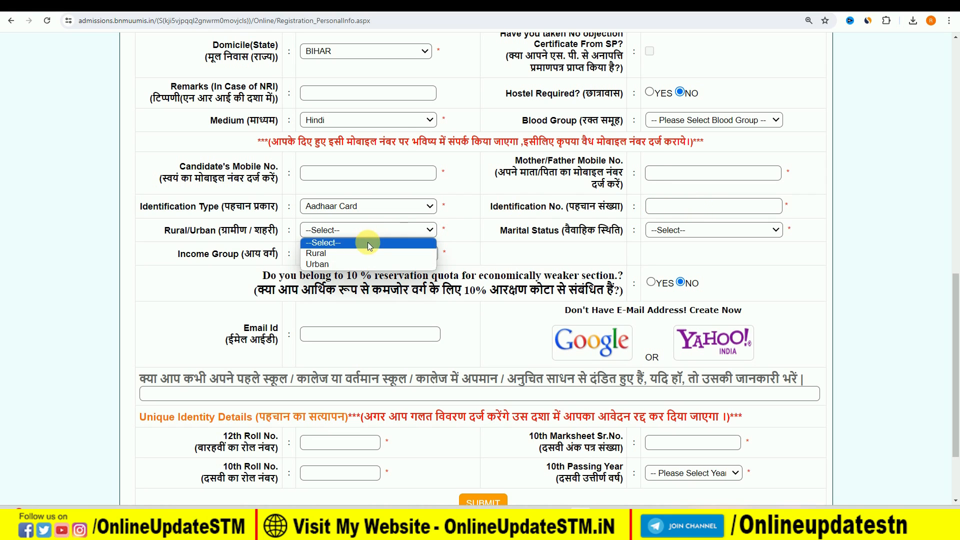
pyautogui.click(328, 253)
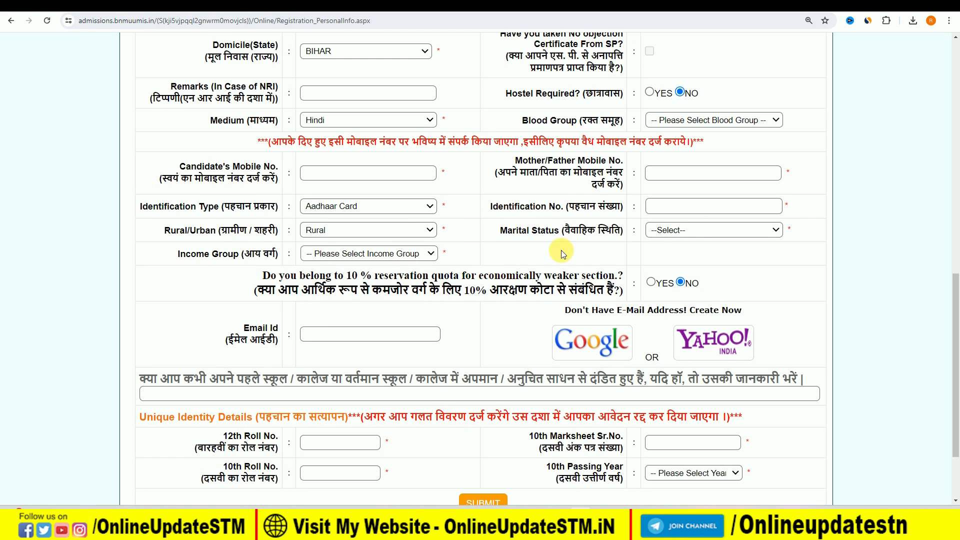
# Set the marital status to Unmarried and the income group to between Rs. 100000 and Rs. 200000
pyautogui.click(700, 230)
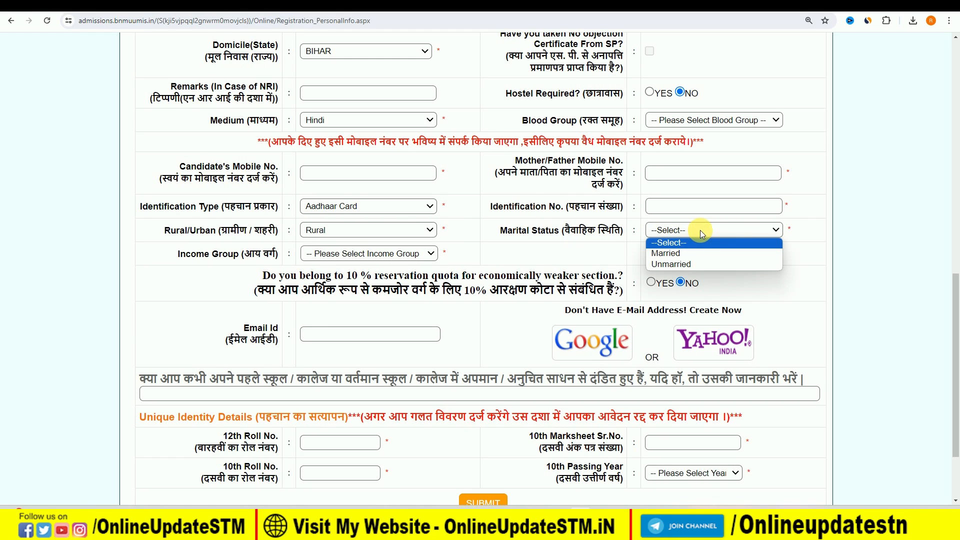
pyautogui.click(693, 262)
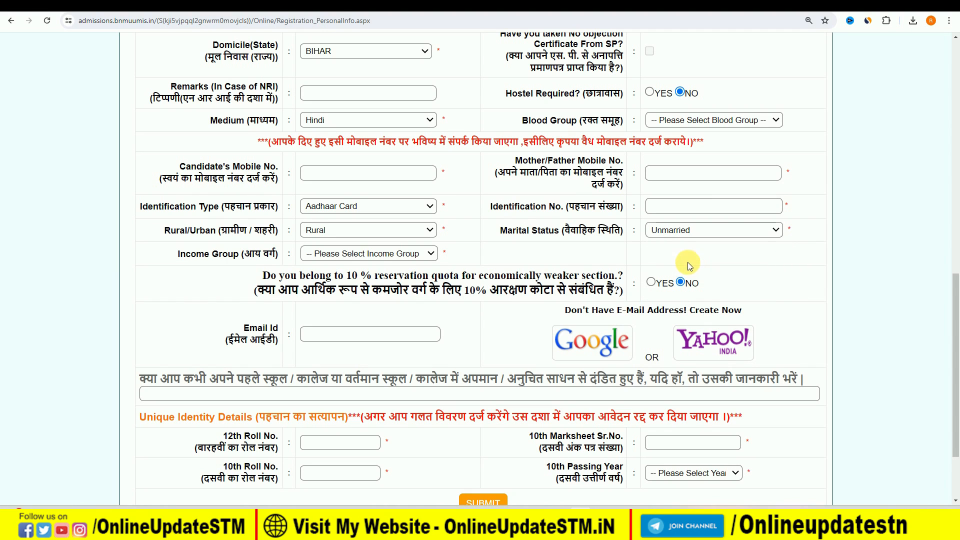
pyautogui.click(384, 255)
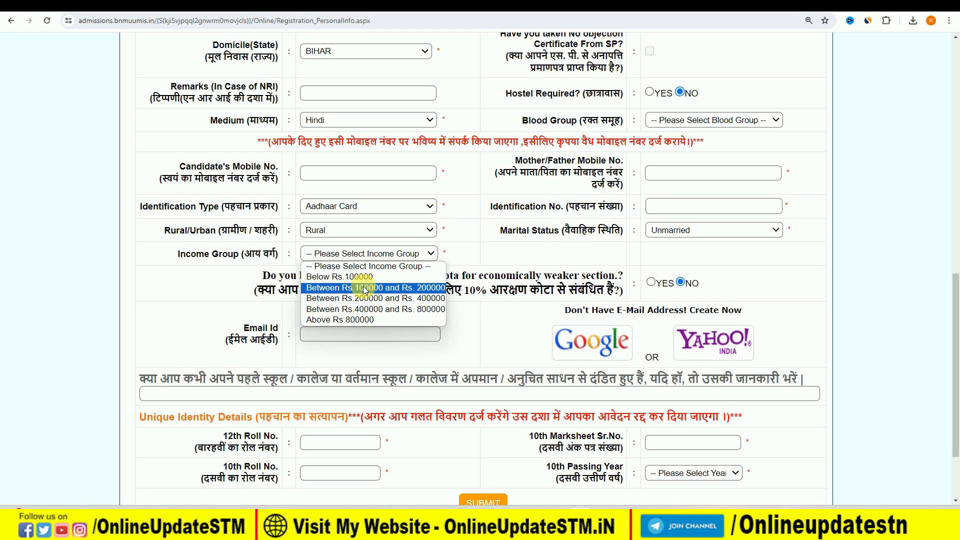
pyautogui.click(390, 290)
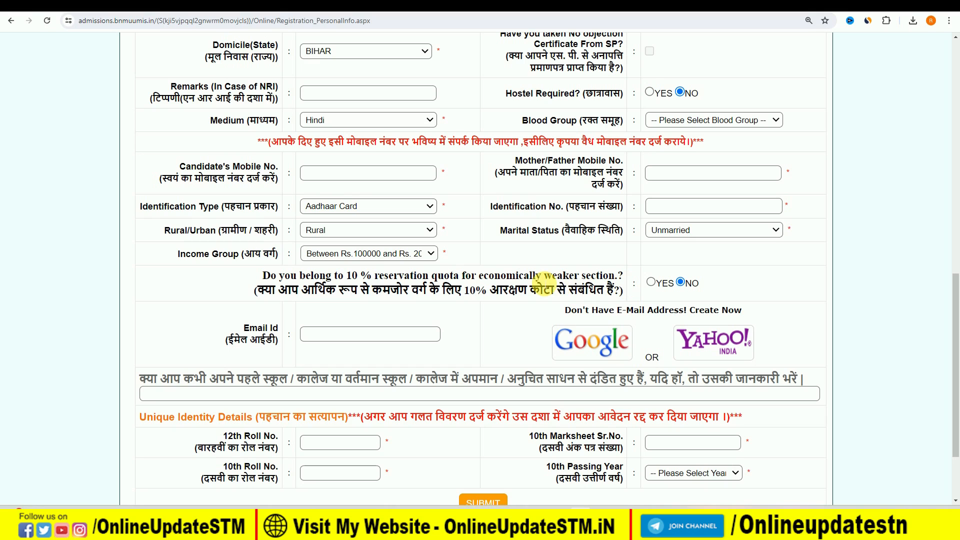
# Switch the economically weaker section quota answer to YES and back to NO, and try the Google e-mail creation link
pyautogui.click(651, 282)
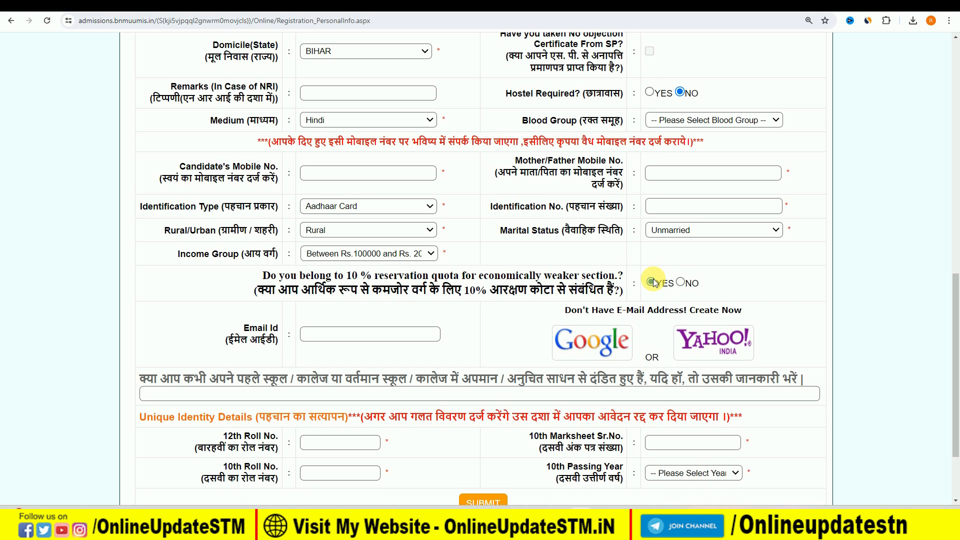
pyautogui.click(681, 283)
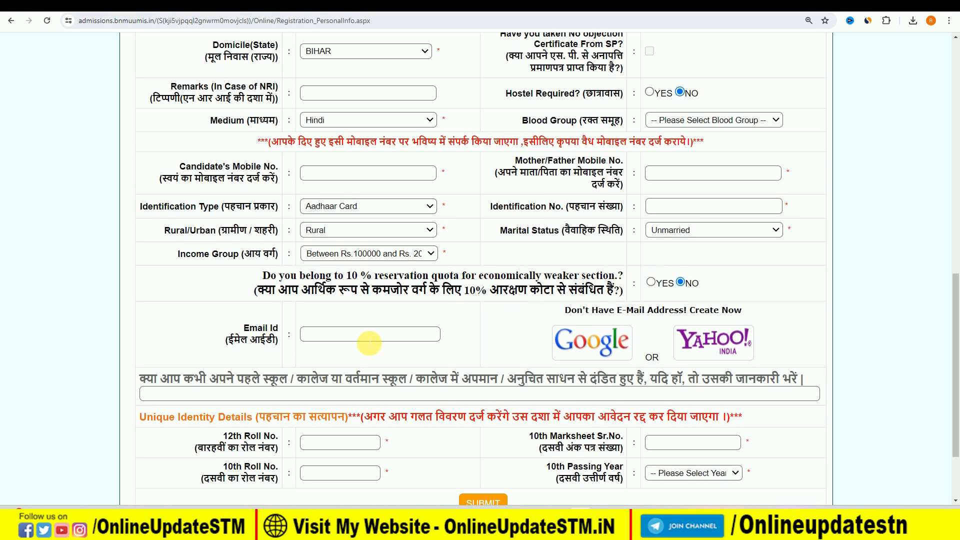
pyautogui.click(596, 349)
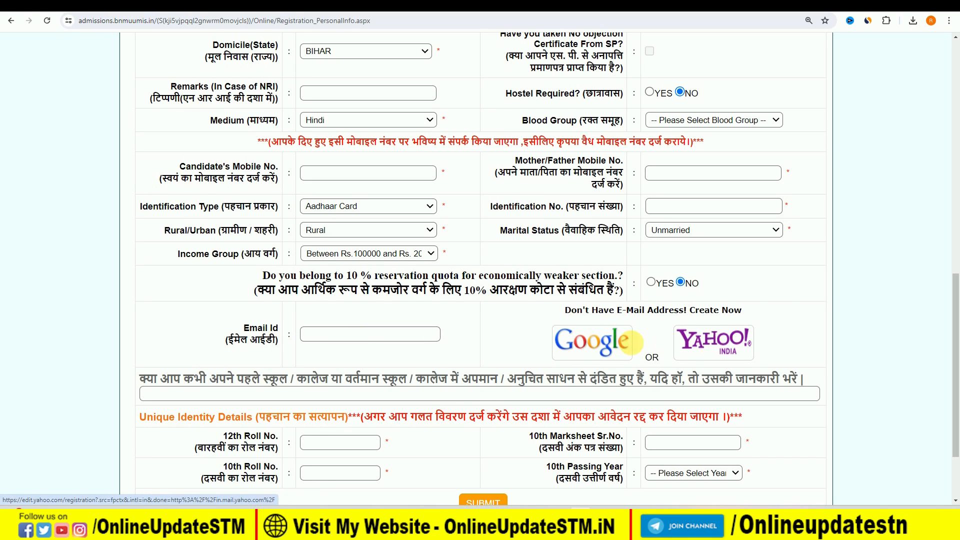
pyautogui.hotkey('ctrl', 'w')
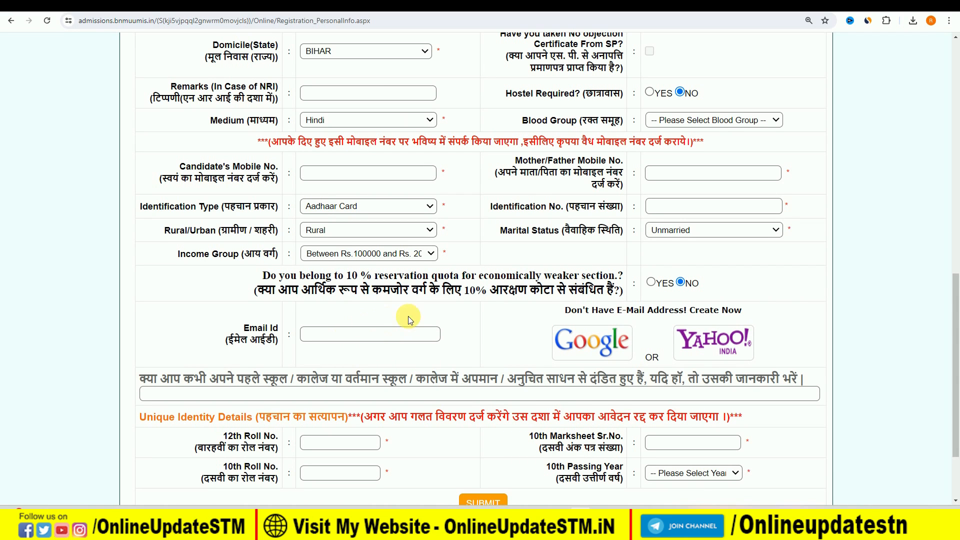
# Review the unique identity details section and its 10th passing year options without choosing a year
pyautogui.scroll(-2, 420, 314)
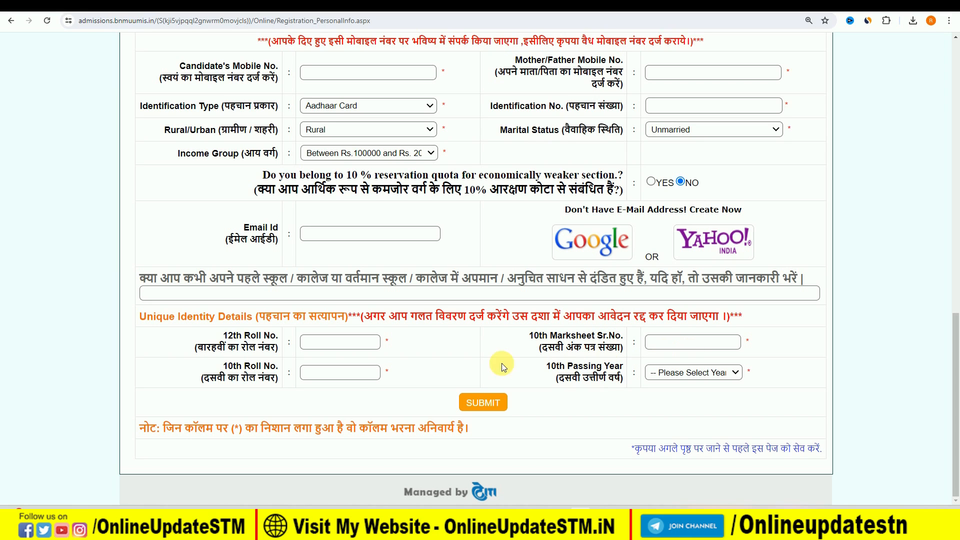
pyautogui.click(707, 373)
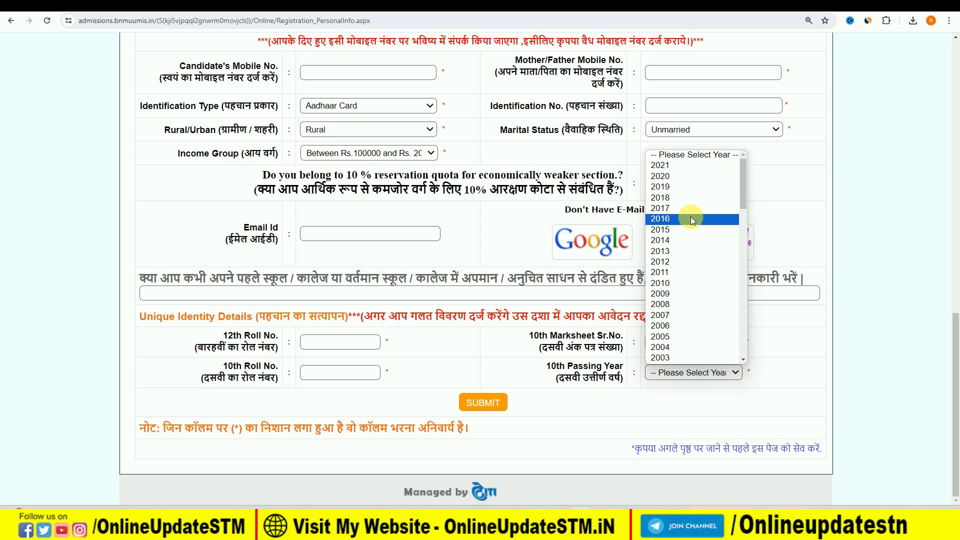
pyautogui.click(858, 331)
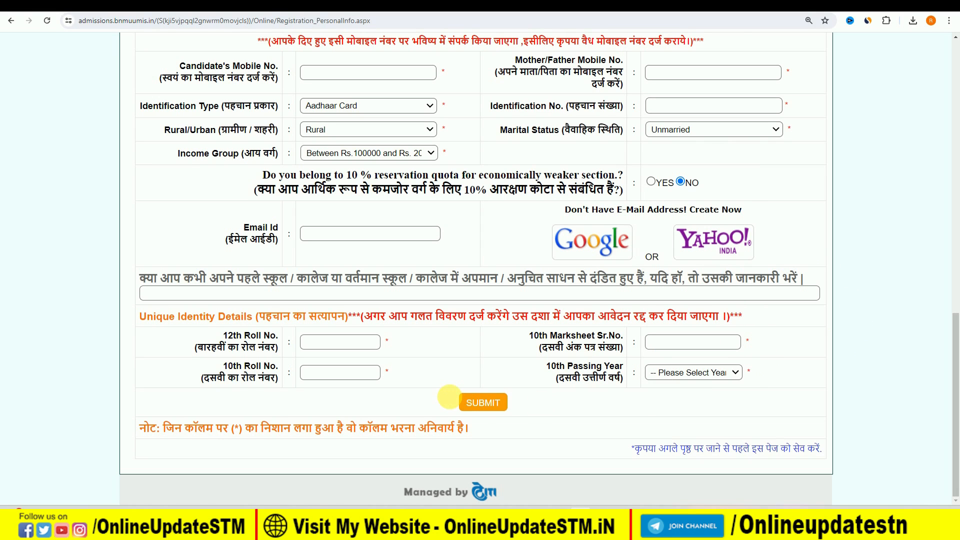
# Submit the personal information form and continue to step 2/6, the address information and bank details
pyautogui.click(485, 403)
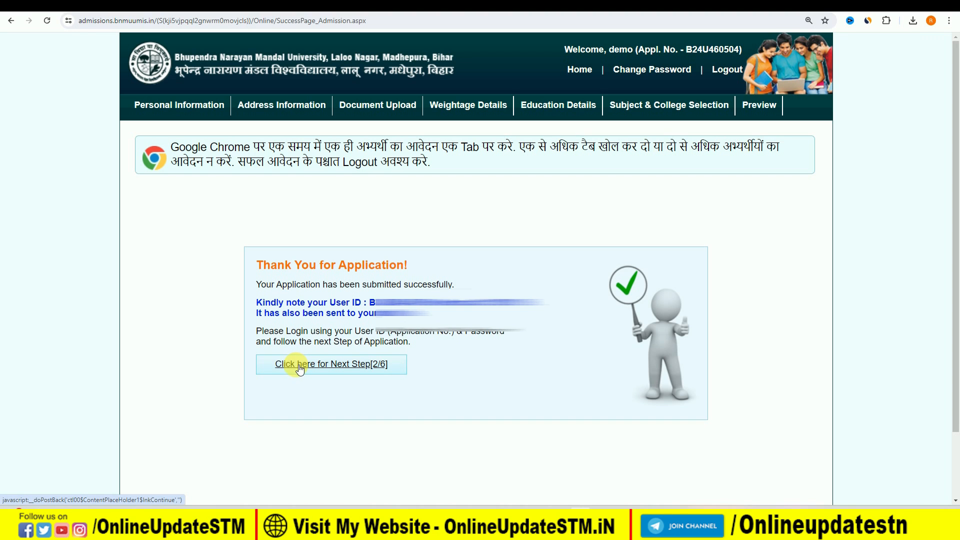
pyautogui.click(329, 370)
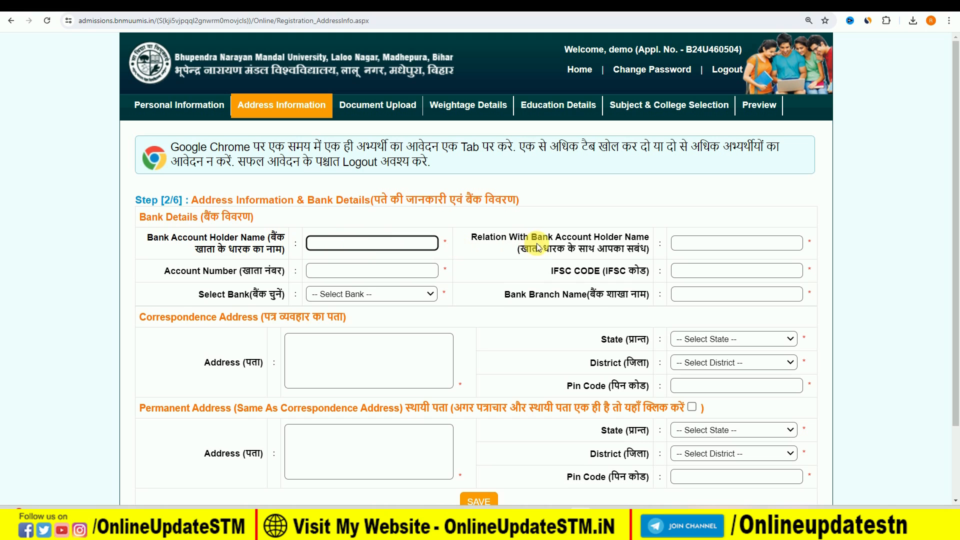
# In the bank details, enter "self" as the relation with the account holder and select AXIS BANK as the bank
pyautogui.click(687, 245)
pyautogui.write('sel')
pyautogui.press('BackSpace')
pyautogui.press('BackSpace')
pyautogui.press('BackSpace')
pyautogui.write('fathe')
pyautogui.press('BackSpace')
pyautogui.press('BackSpace')
pyautogui.press('BackSpace')
pyautogui.press('BackSpace')
pyautogui.press('BackSpace')
pyautogui.write('self')
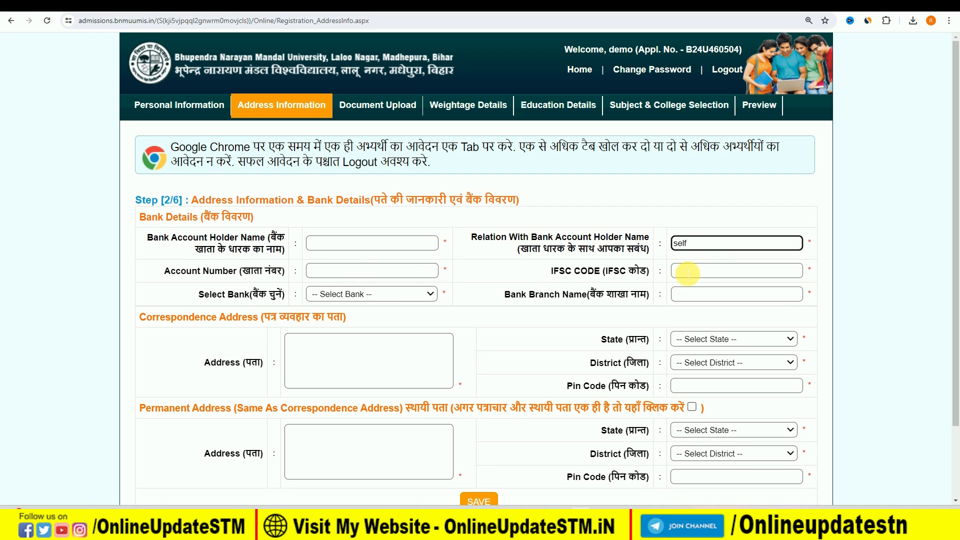
pyautogui.click(404, 294)
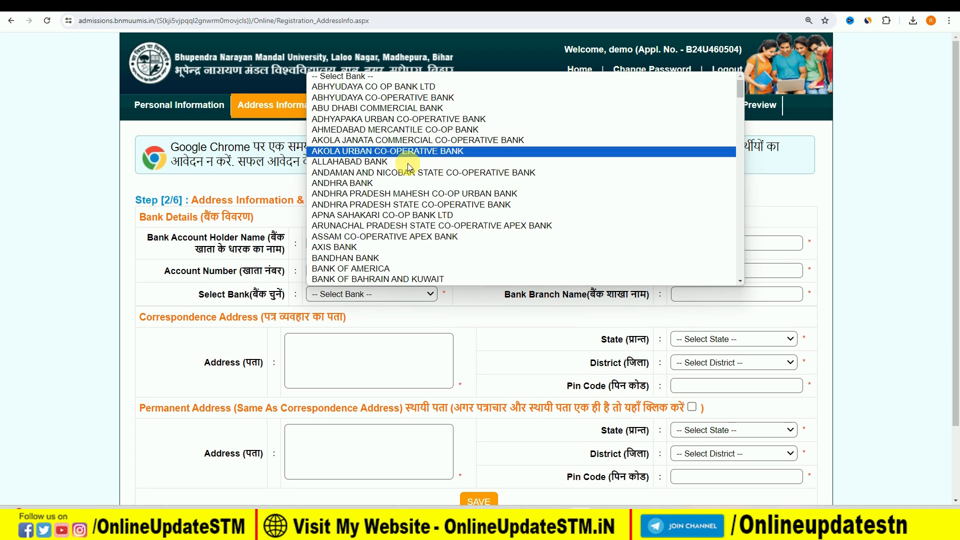
pyautogui.click(393, 248)
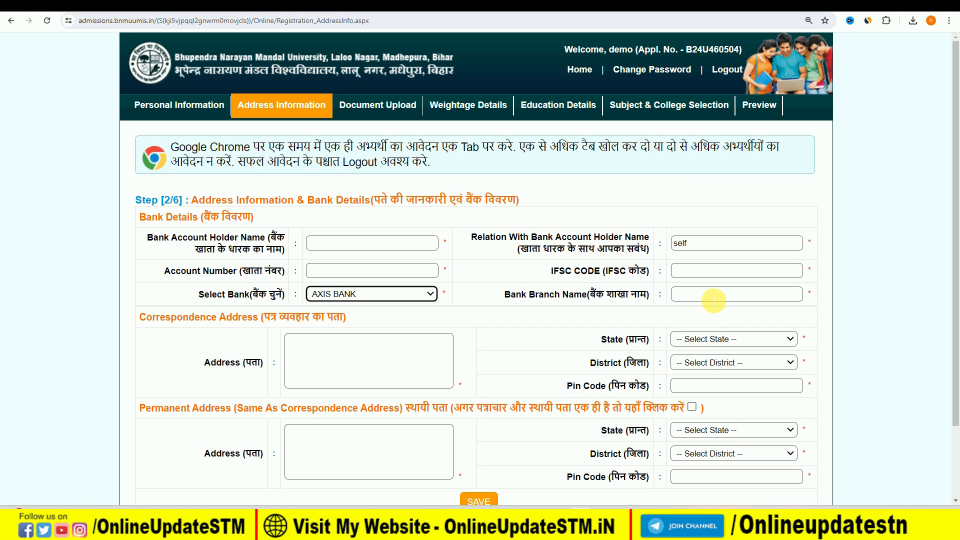
# Enter "VILL-,PO-,PS" as the correspondence address, with BIHAR as the state and SITAMARHI as the district
pyautogui.scroll(-2, 295, 288)
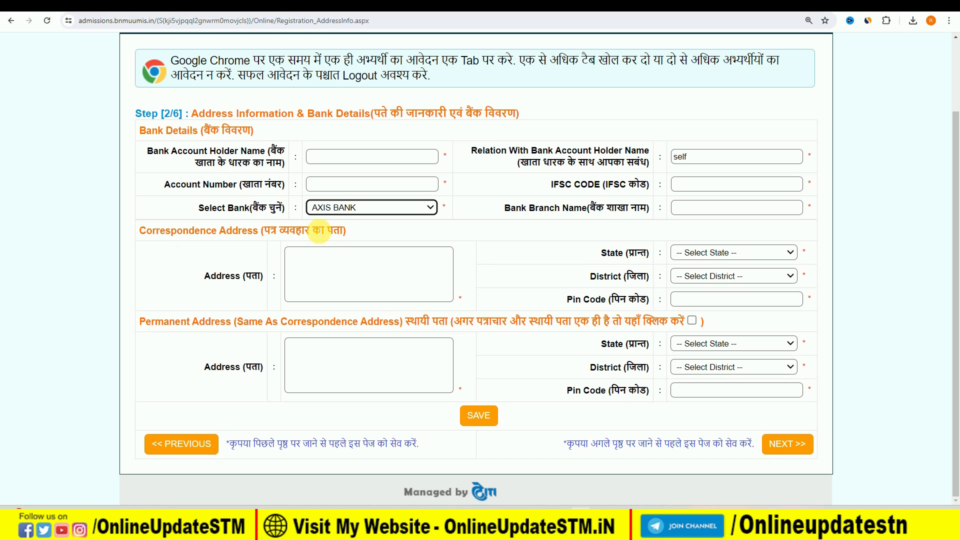
pyautogui.click(303, 267)
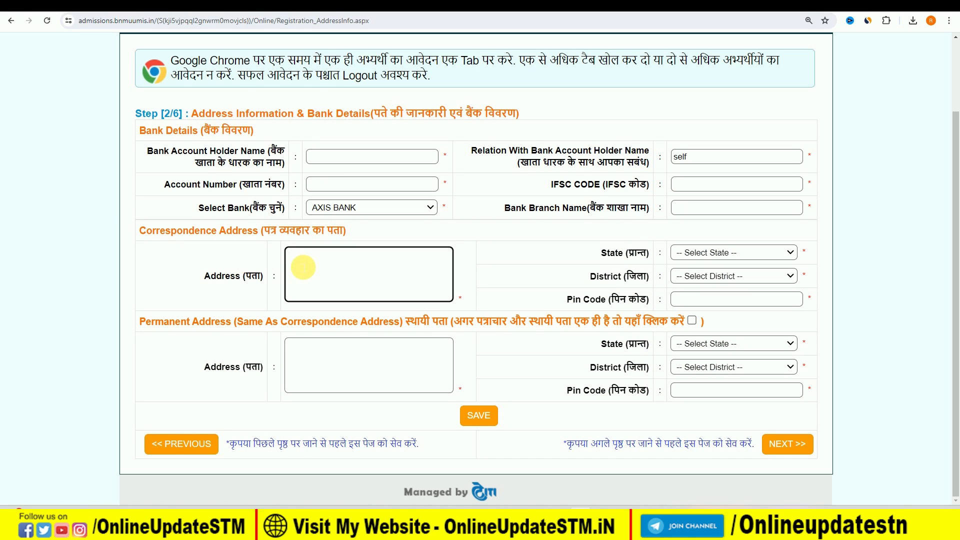
pyautogui.write('VILL-,PO-,PS')
pyautogui.click(709, 252)
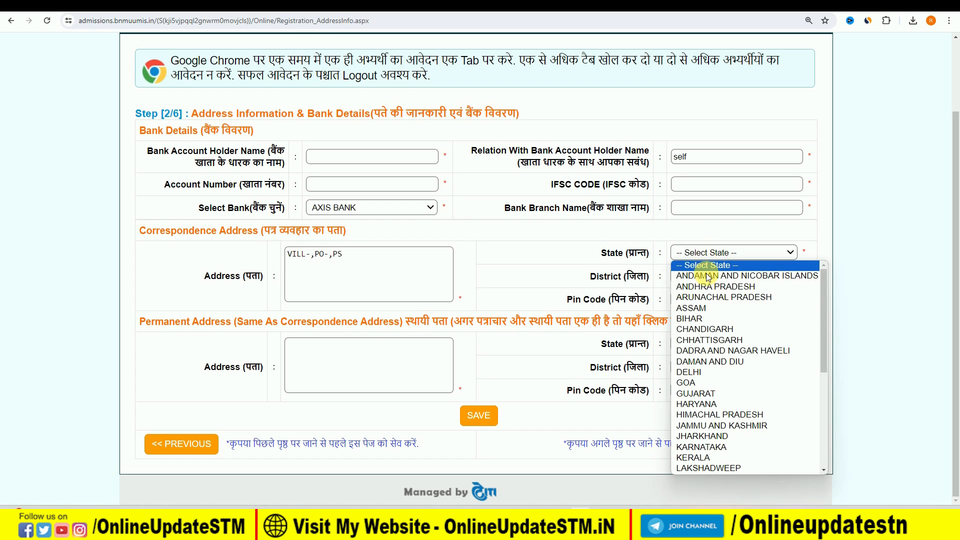
pyautogui.click(704, 319)
pyautogui.click(710, 276)
pyautogui.scroll(-5, 722, 400)
pyautogui.click(723, 429)
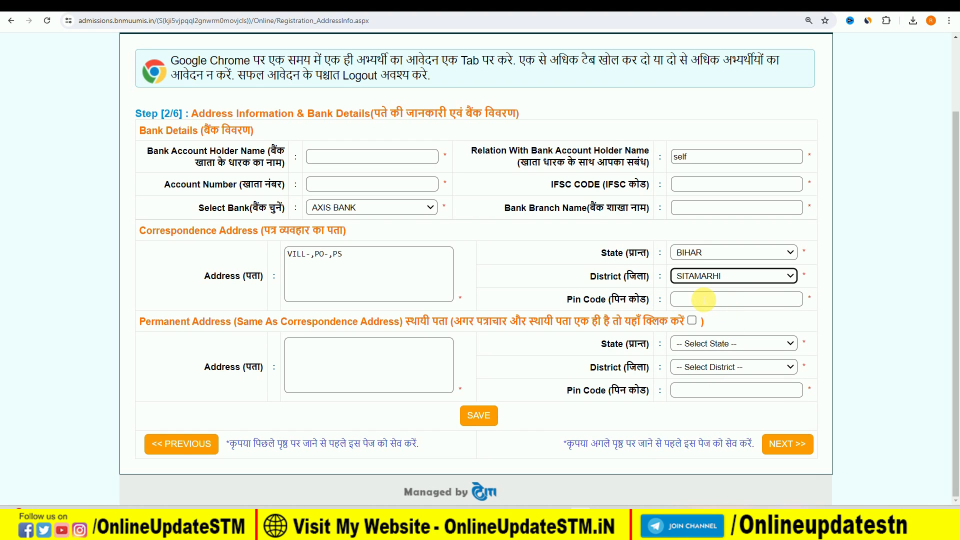
# Mark the permanent address as the same as the correspondence address and continue to step 3/6, Document Upload
pyautogui.moveTo(148, 232); pyautogui.dragTo(270, 231)
pyautogui.moveTo(139, 324); pyautogui.dragTo(215, 325)
pyautogui.click(218, 325)
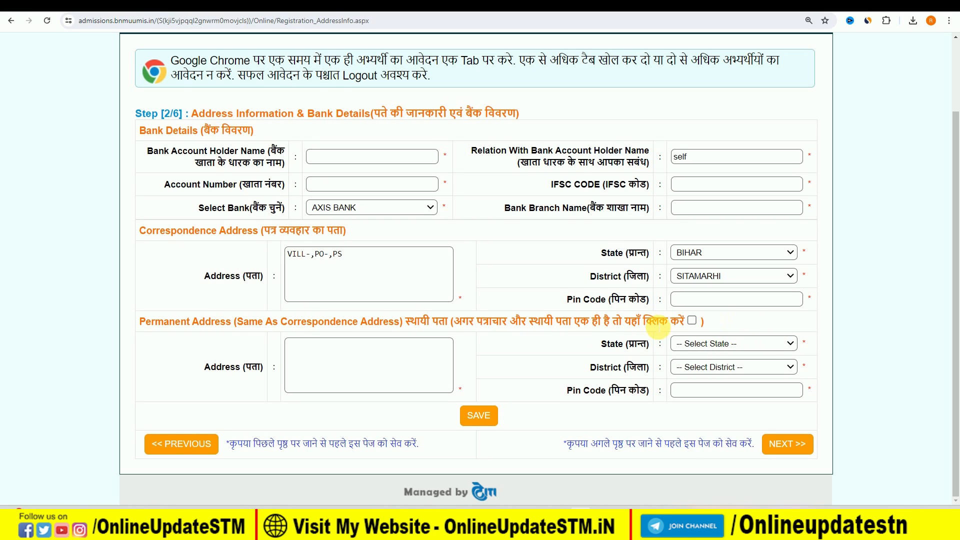
pyautogui.click(691, 321)
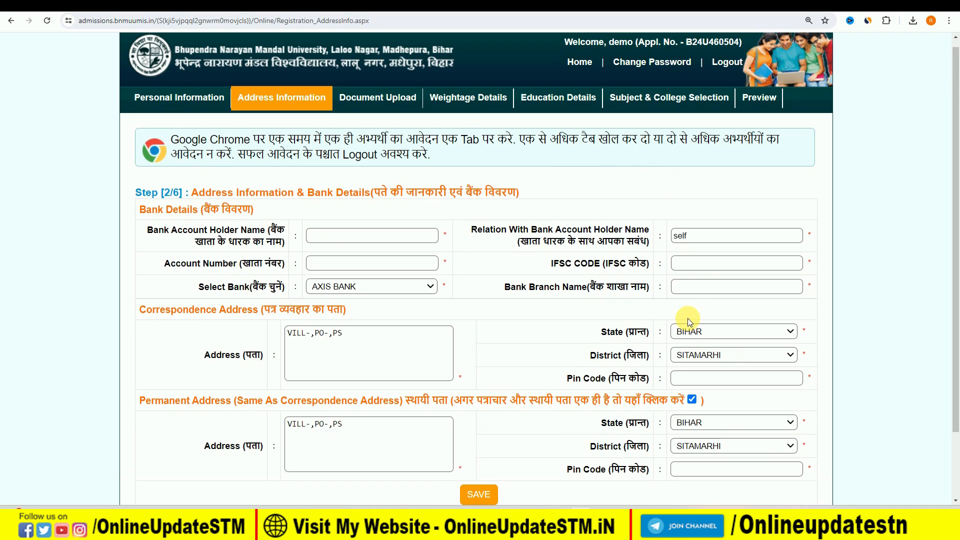
pyautogui.scroll(-2, 686, 322)
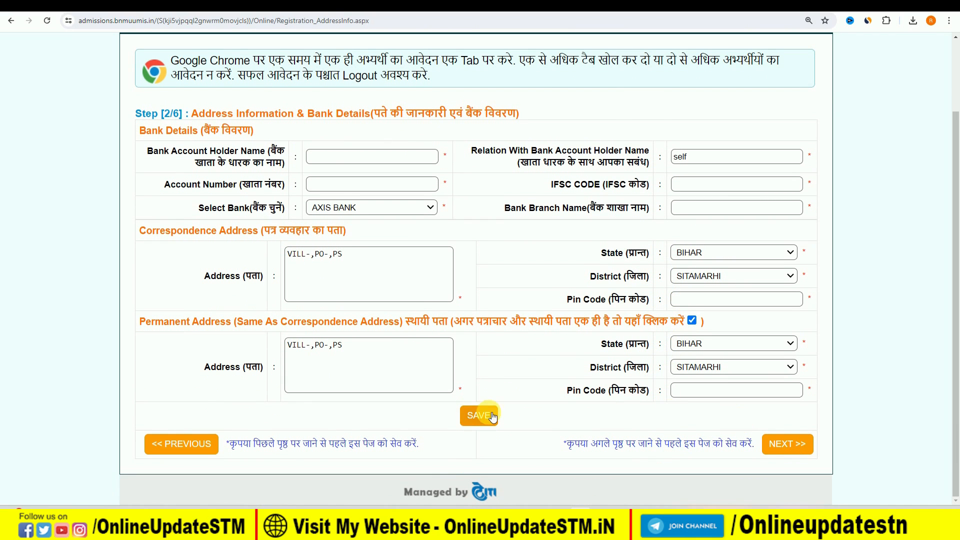
pyautogui.click(788, 442)
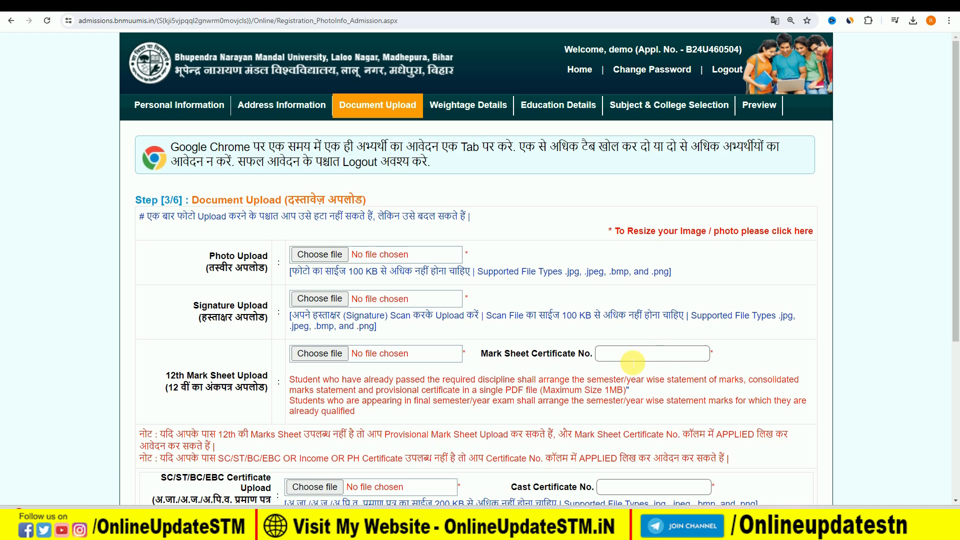
# Examine the document upload notes on what to enter as certificate number when the 12th mark sheet or caste certificate is unavailable
pyautogui.moveTo(716, 434); pyautogui.dragTo(755, 435)
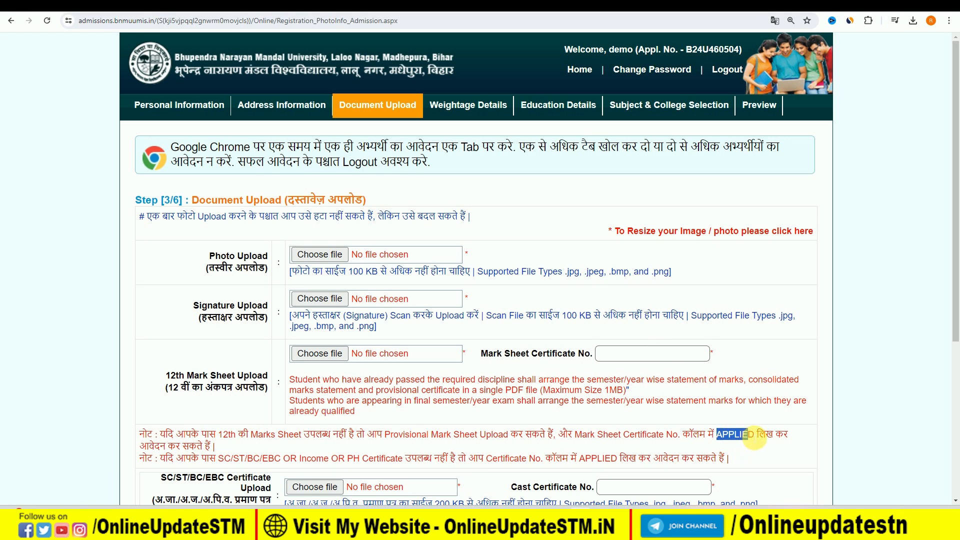
pyautogui.rightClick(752, 436)
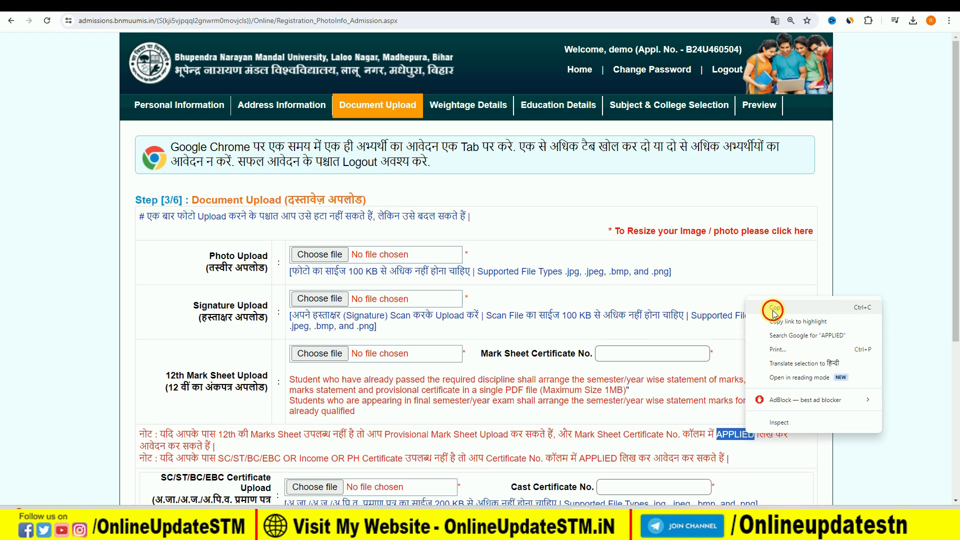
pyautogui.click(776, 369)
pyautogui.click(668, 355)
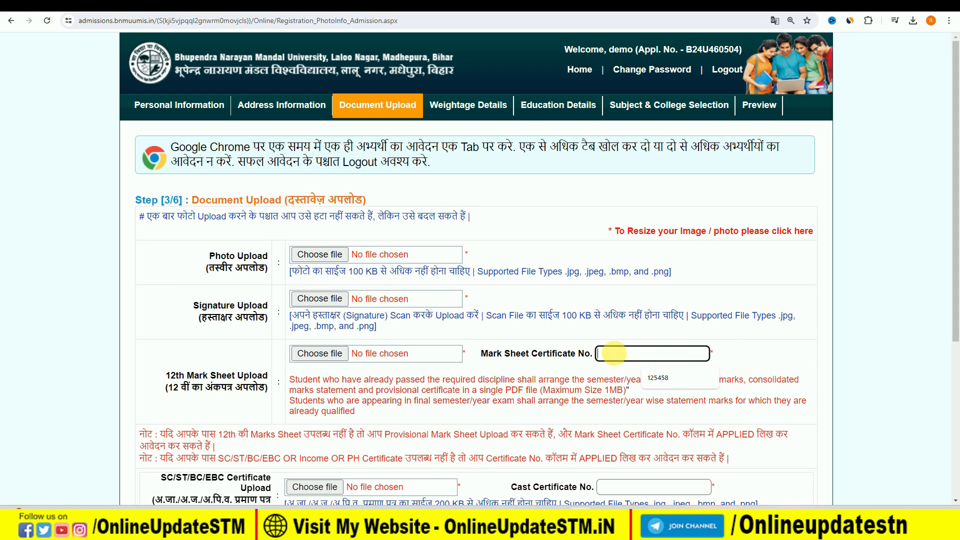
pyautogui.click(524, 361)
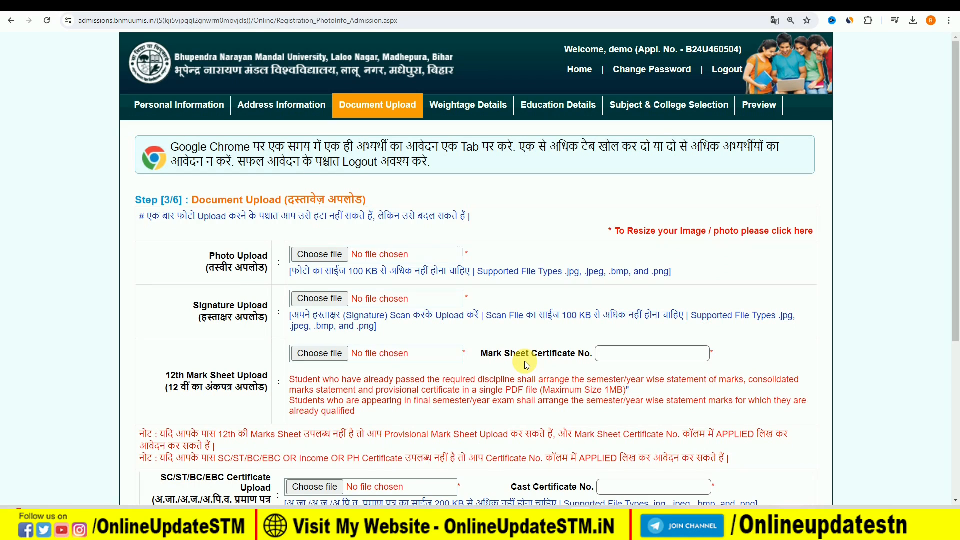
pyautogui.scroll(-4, 367, 362)
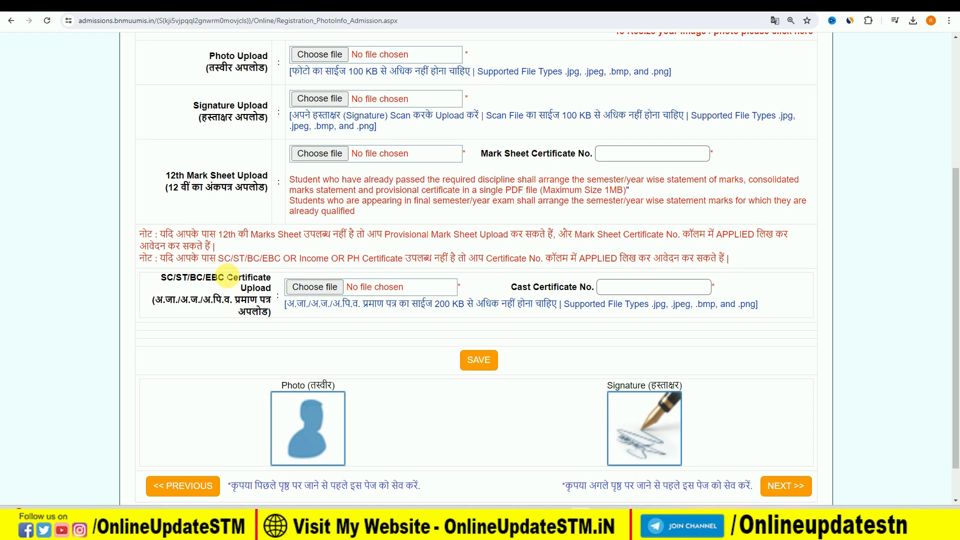
pyautogui.moveTo(166, 259); pyautogui.dragTo(538, 261)
pyautogui.click(607, 260)
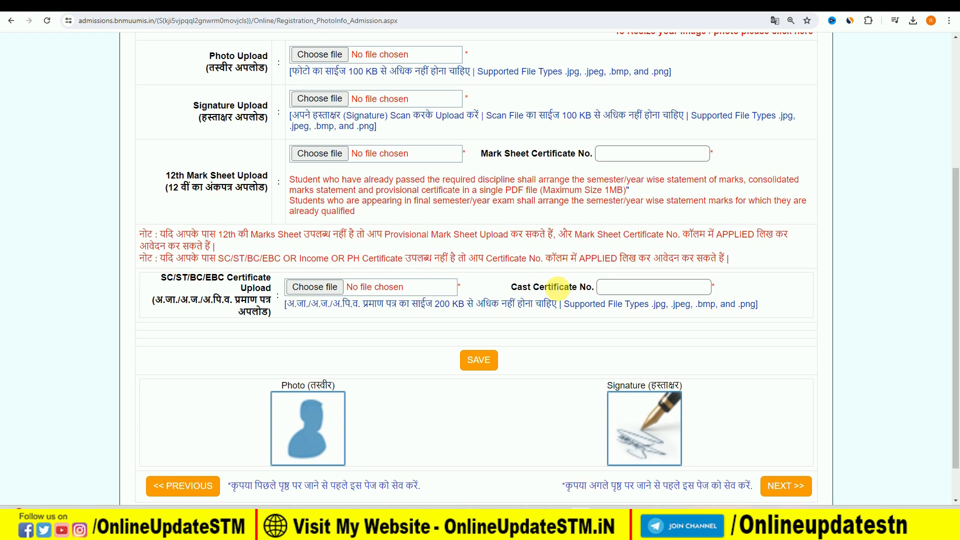
pyautogui.moveTo(579, 259); pyautogui.dragTo(619, 260)
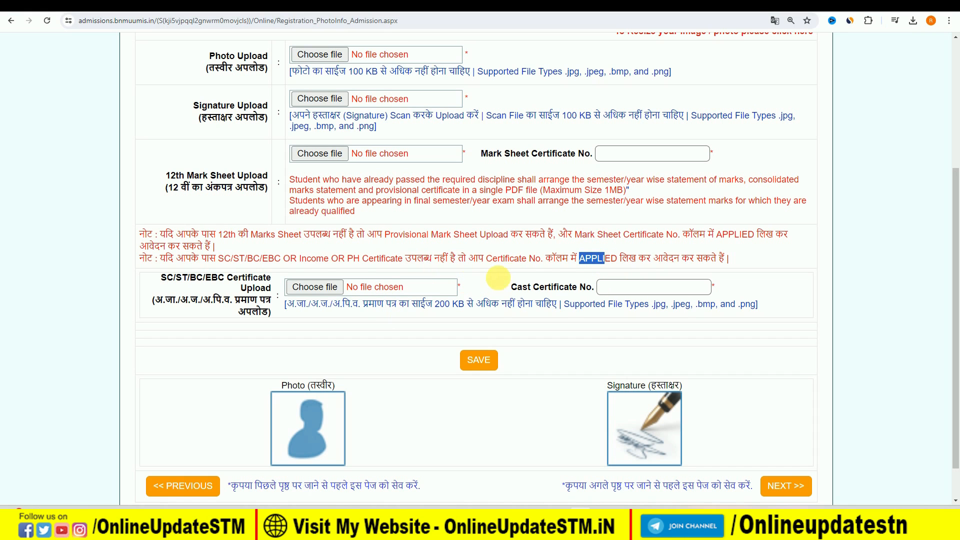
pyautogui.click(466, 272)
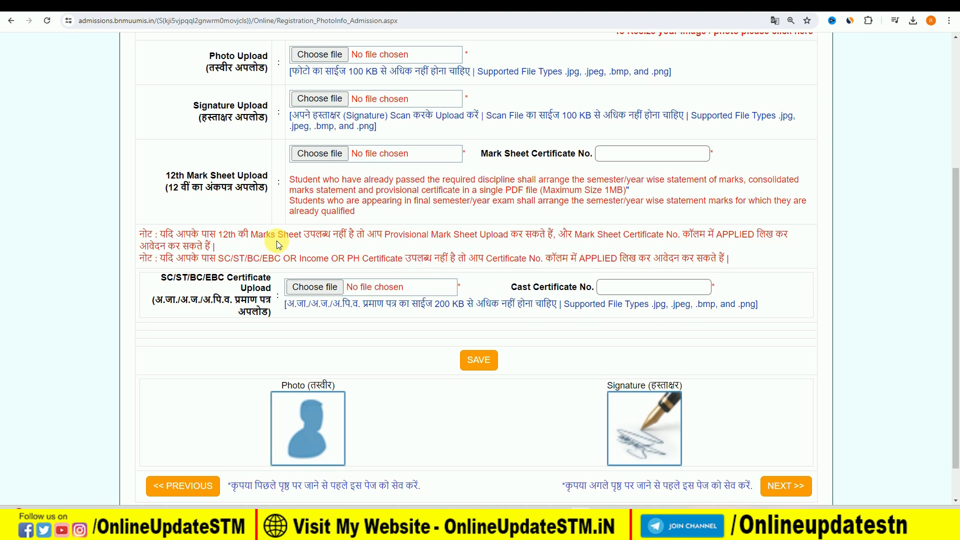
# Move on to step 4/6 and review the optional weightage list for NCC, NSS, scouting and sports certificates
pyautogui.scroll(-1, 263, 235)
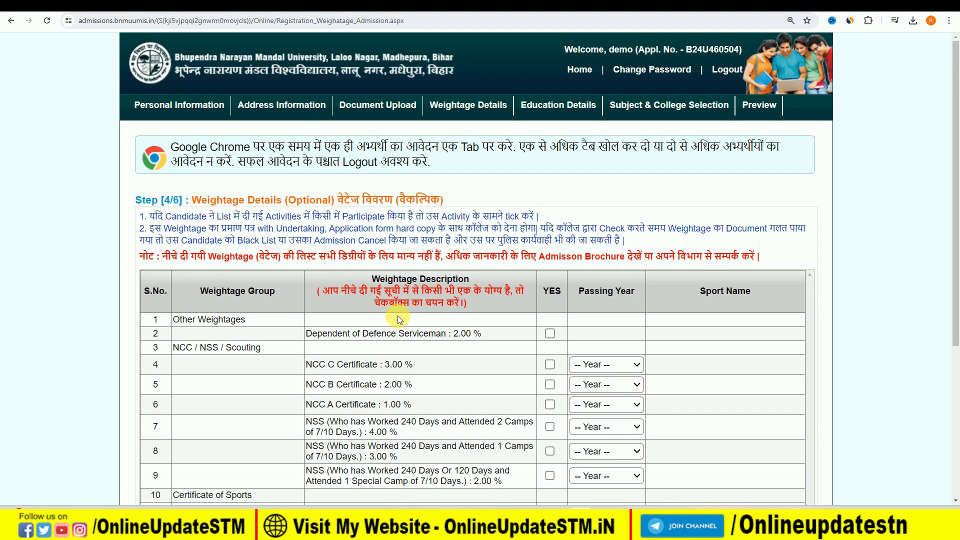
pyautogui.scroll(-1, 397, 317)
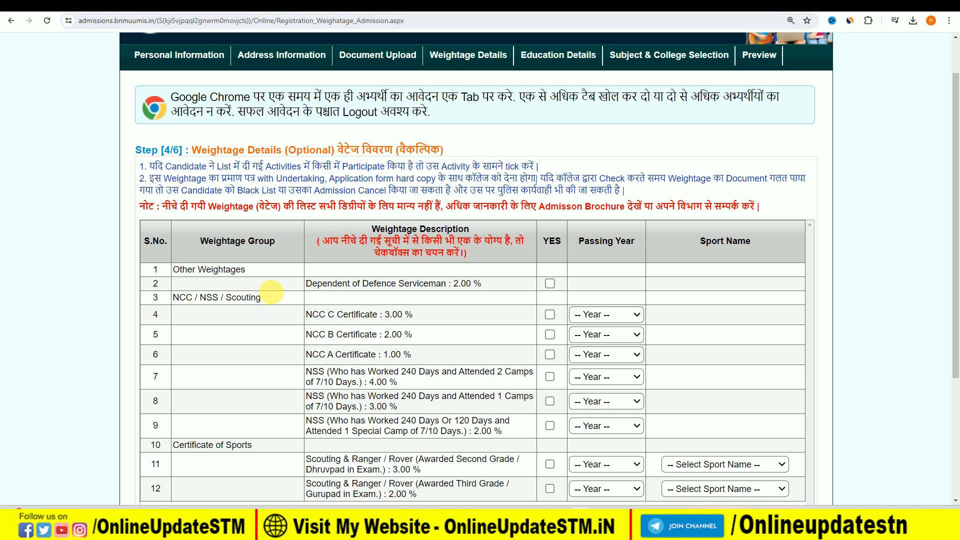
pyautogui.moveTo(313, 314); pyautogui.dragTo(335, 315)
pyautogui.click(331, 335)
pyautogui.moveTo(325, 355); pyautogui.dragTo(348, 356)
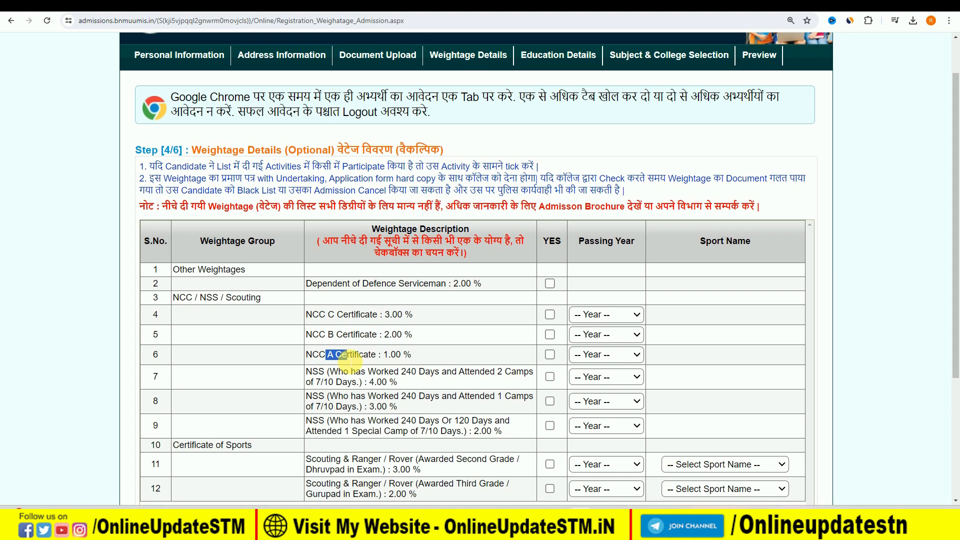
pyautogui.scroll(-2, 431, 304)
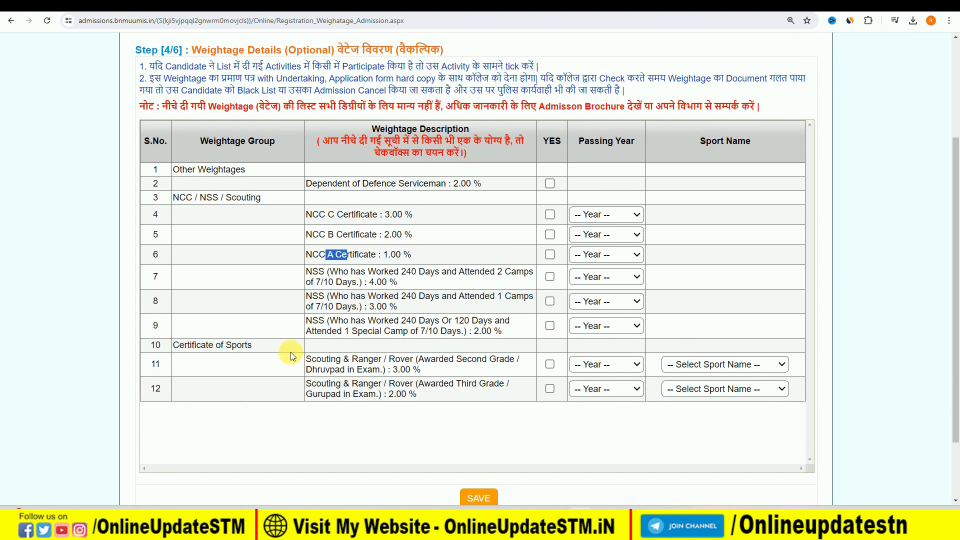
pyautogui.click(340, 359)
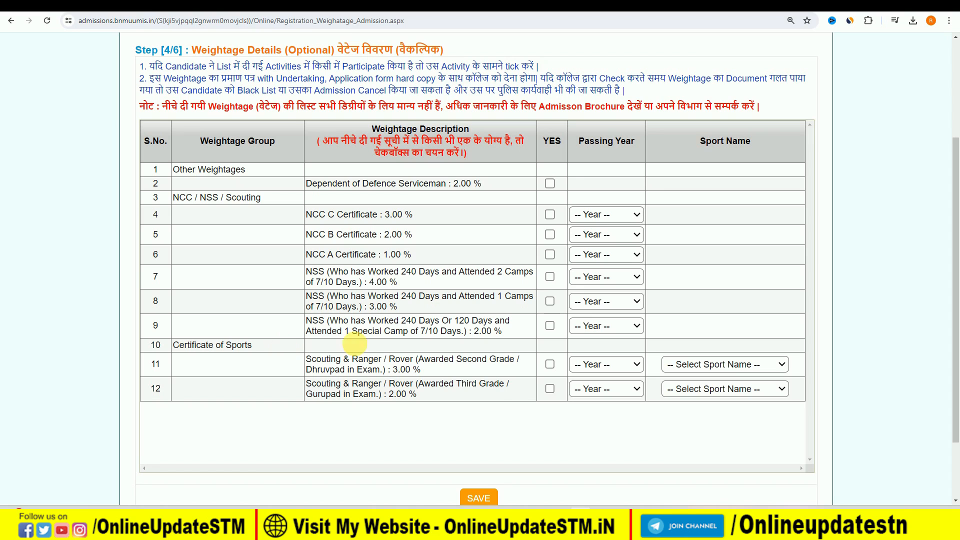
# Save the weightage details with no activity selected and go to step 5/6, Education Details
pyautogui.click(477, 497)
pyautogui.click(566, 83)
pyautogui.scroll(-3, 751, 313)
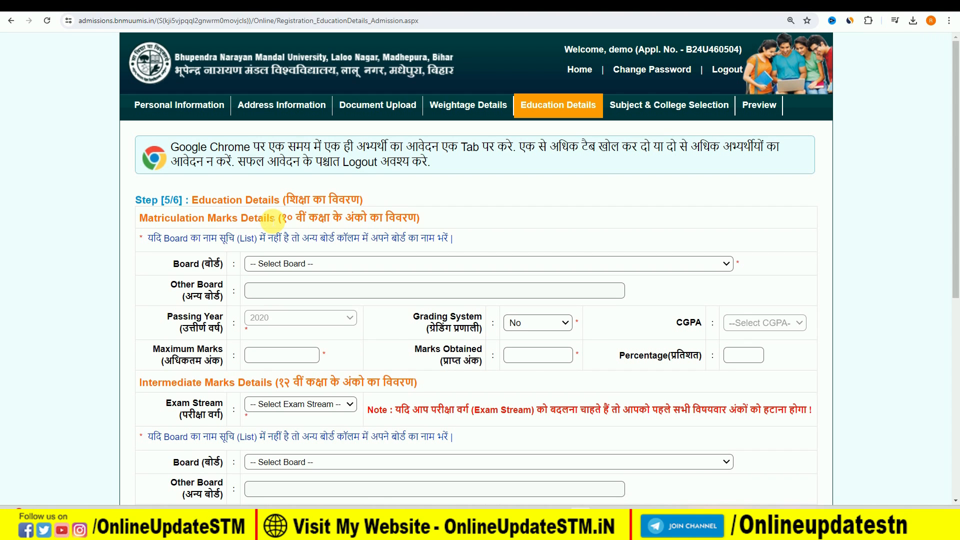
# Look at the matriculation board list and the grading system options without changing either selection
pyautogui.click(286, 263)
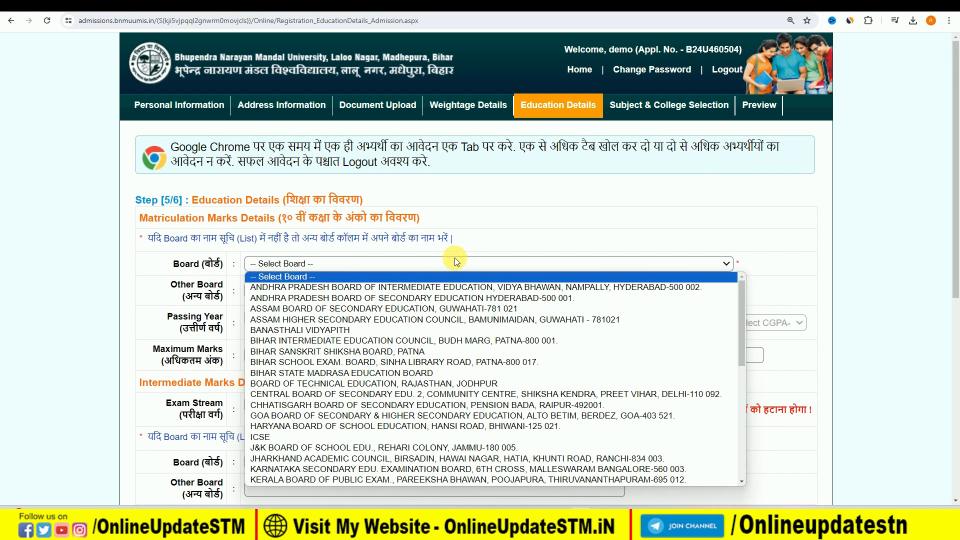
pyautogui.click(506, 240)
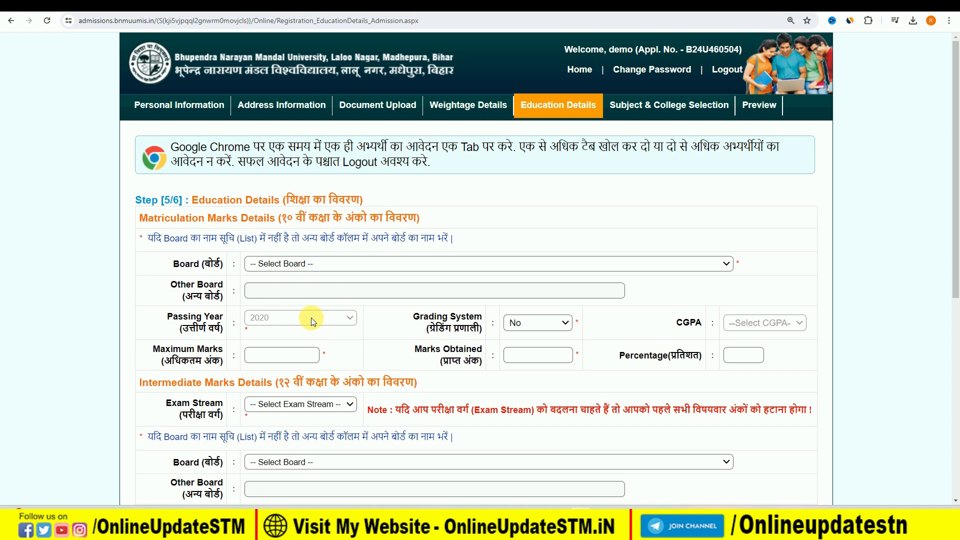
pyautogui.click(532, 325)
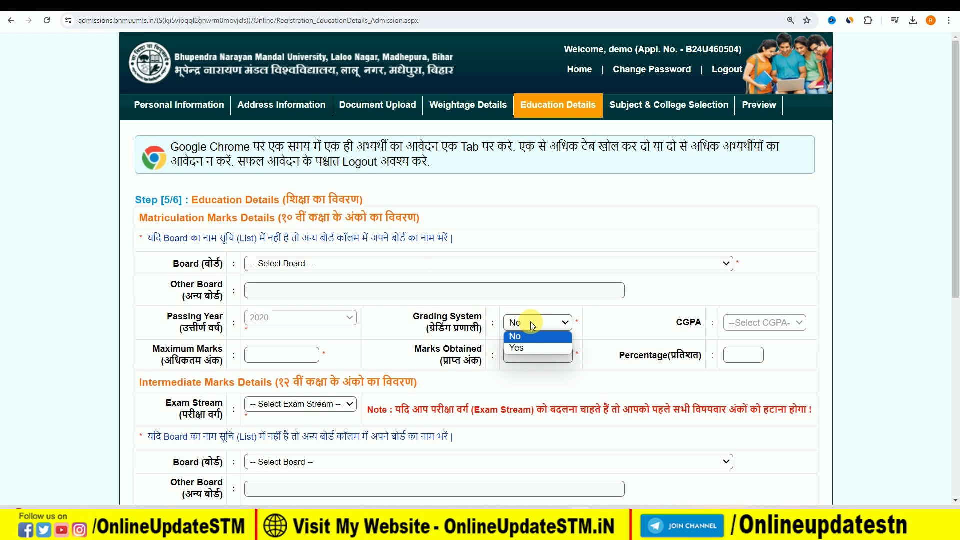
pyautogui.click(636, 325)
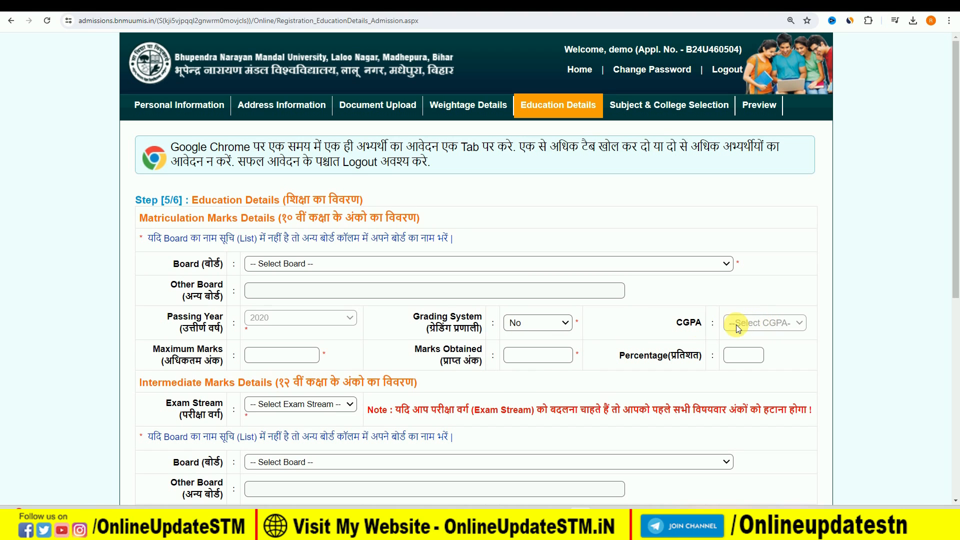
# In the matriculation marks details, set the maximum marks to 500 and the marks obtained to 350
pyautogui.click(295, 358)
pyautogui.click(312, 379)
pyautogui.click(548, 354)
pyautogui.click(540, 379)
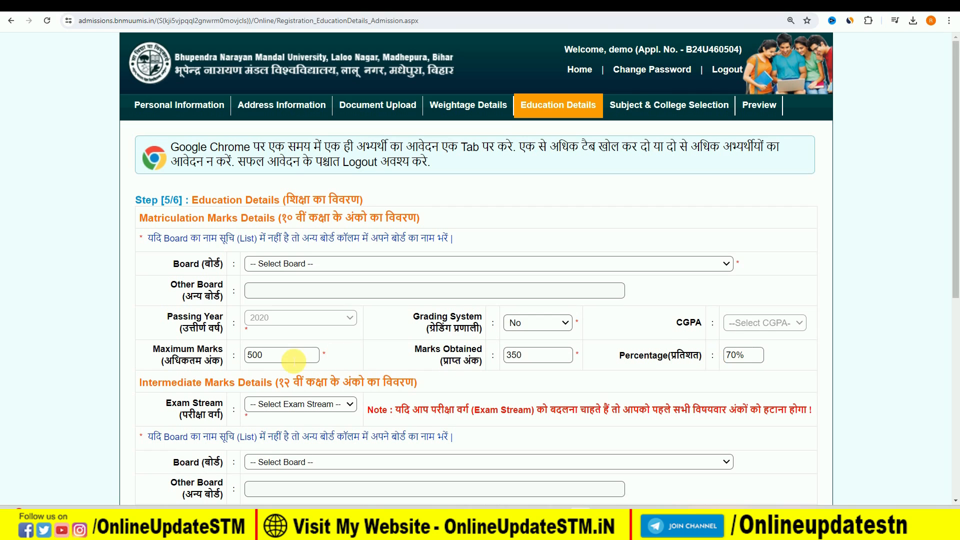
# In the intermediate marks details, choose Science as the exam stream and enter 500 maximum marks and 325 marks obtained
pyautogui.scroll(-3, 299, 356)
pyautogui.click(268, 254)
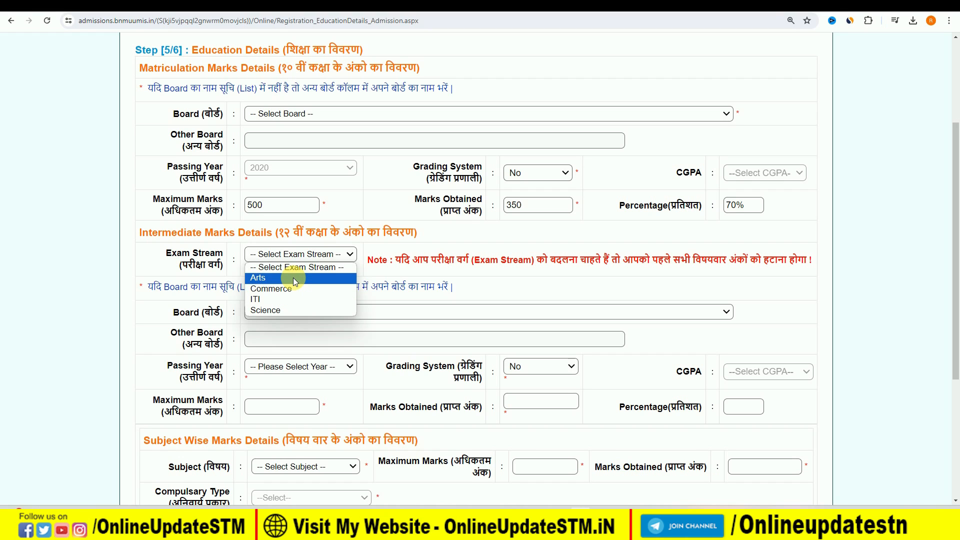
pyautogui.click(287, 310)
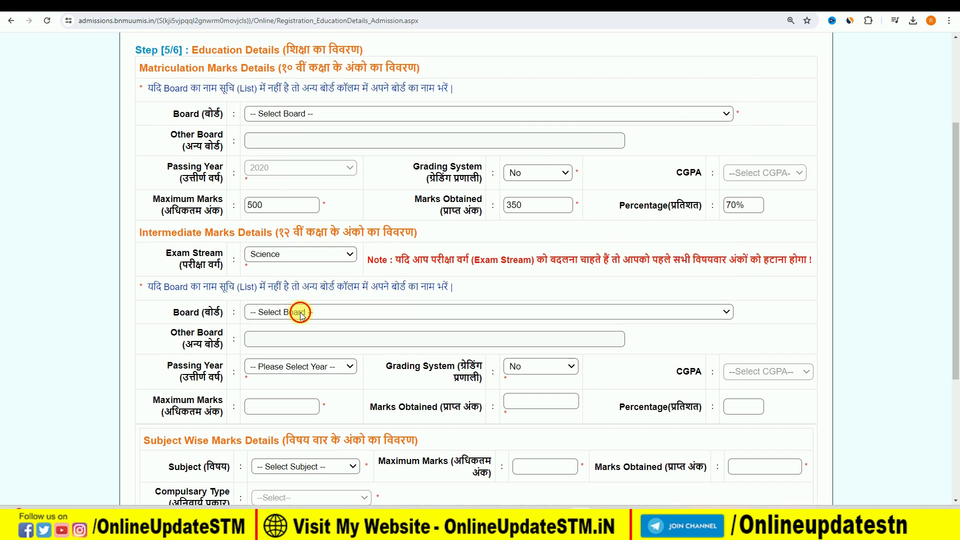
pyautogui.click(279, 370)
pyautogui.click(278, 369)
pyautogui.click(257, 407)
pyautogui.click(293, 429)
pyautogui.click(540, 404)
pyautogui.click(550, 422)
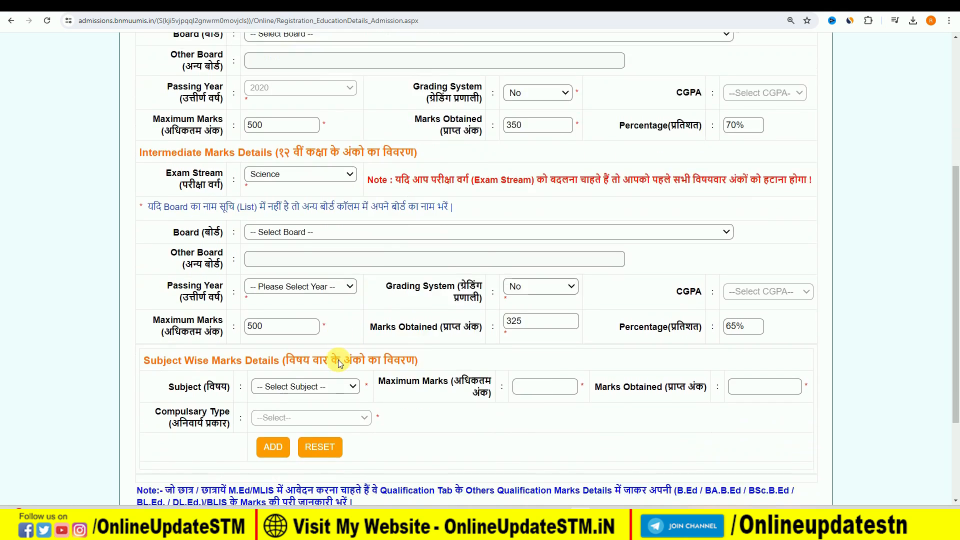
# Add Chemistry to the subject-wise marks with 100 maximum marks and 70 marks obtained
pyautogui.scroll(-4, 338, 359)
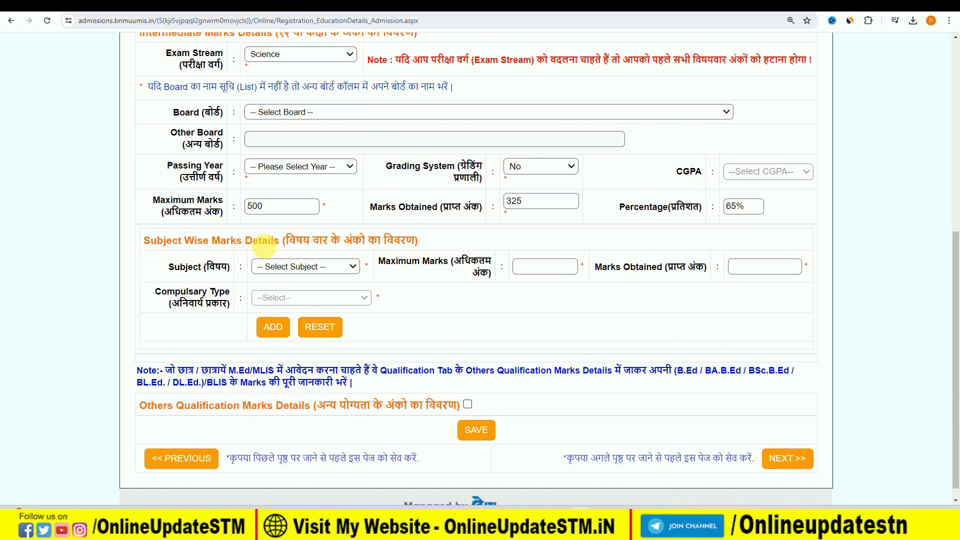
pyautogui.click(323, 266)
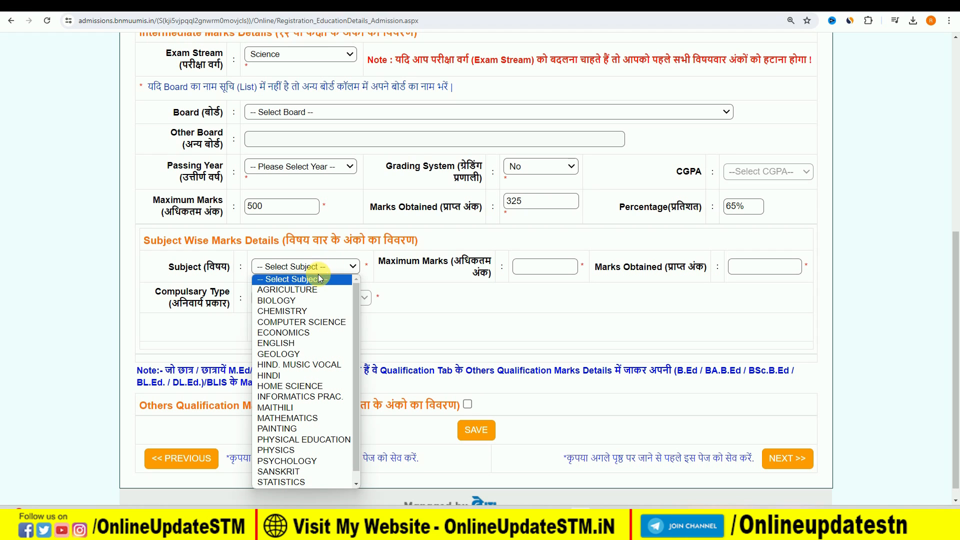
pyautogui.click(311, 311)
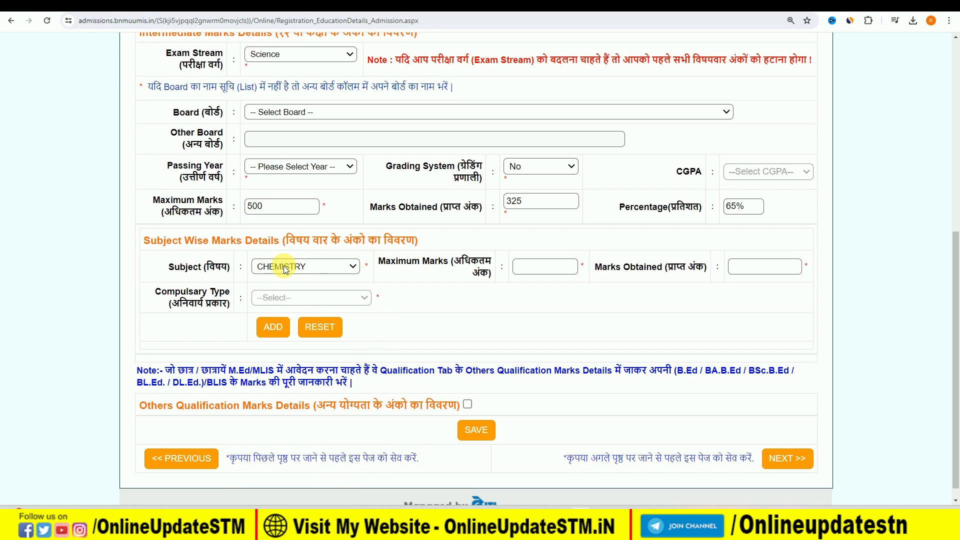
pyautogui.click(516, 266)
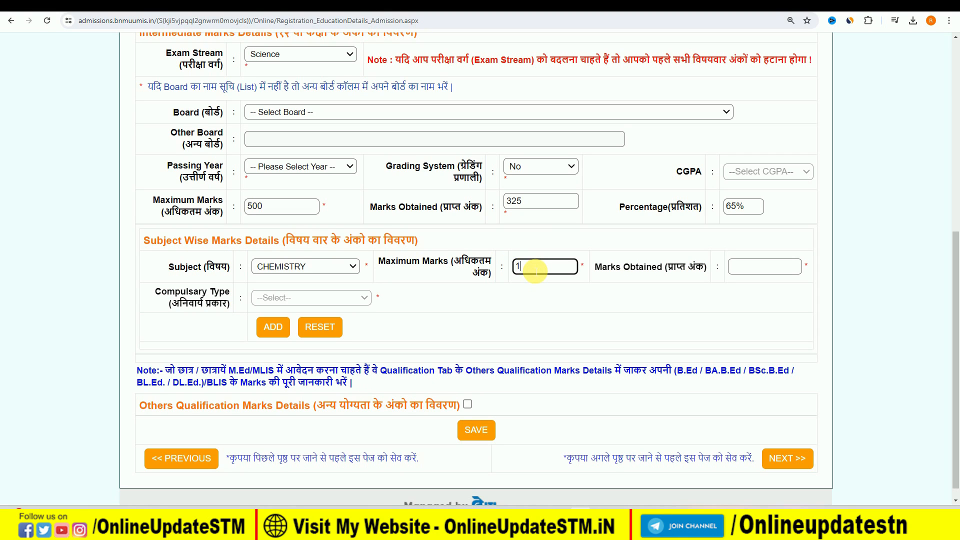
pyautogui.click(764, 267)
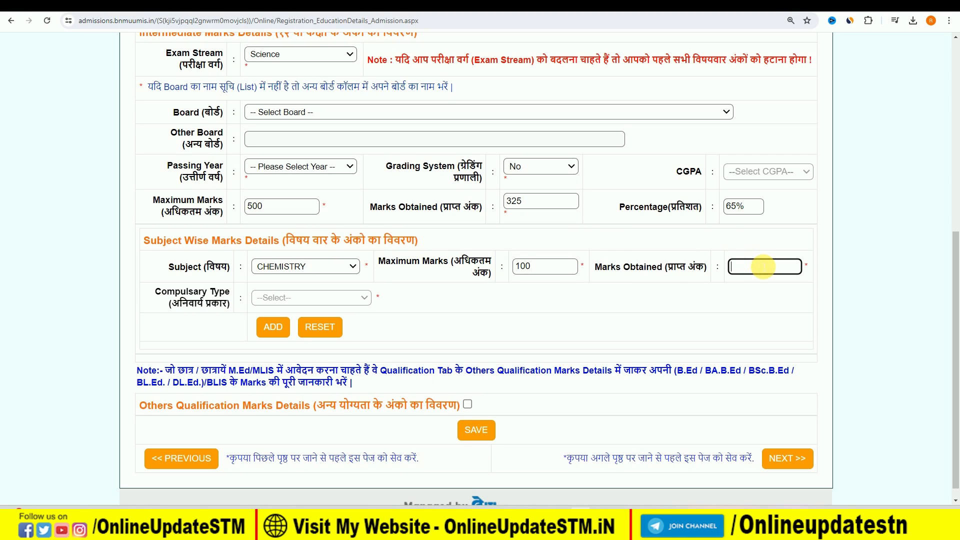
pyautogui.click(678, 298)
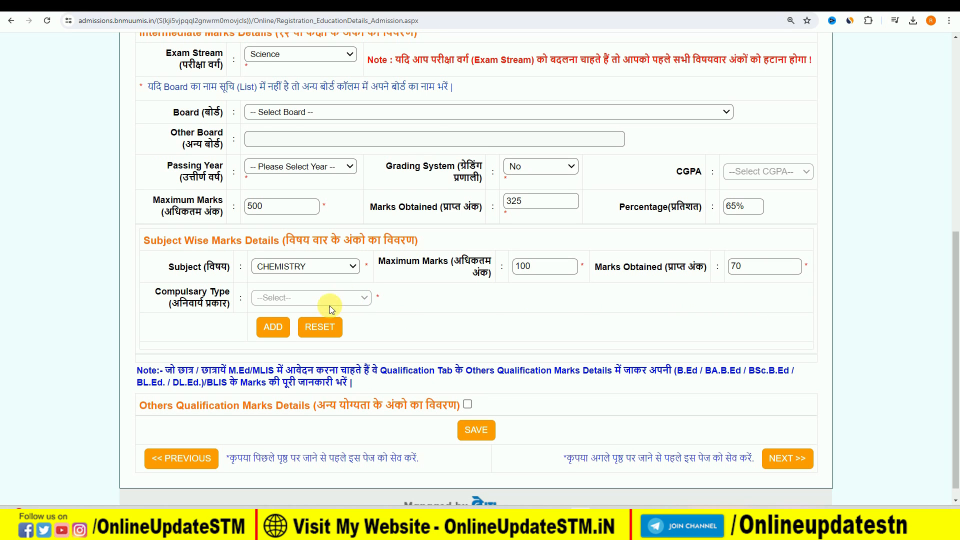
pyautogui.click(273, 327)
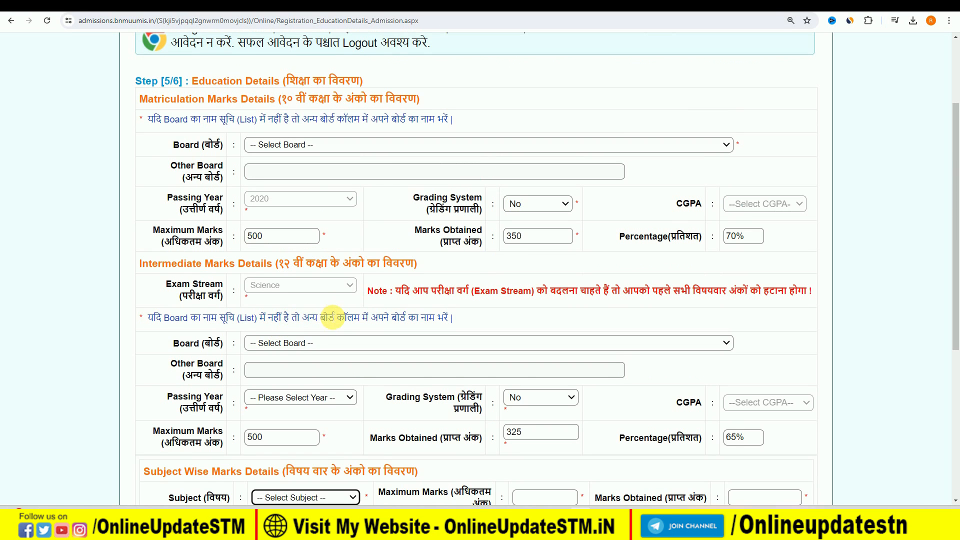
# Add English to the subject-wise marks with 100 maximum marks and 70 marks obtained
pyautogui.scroll(-5, 332, 318)
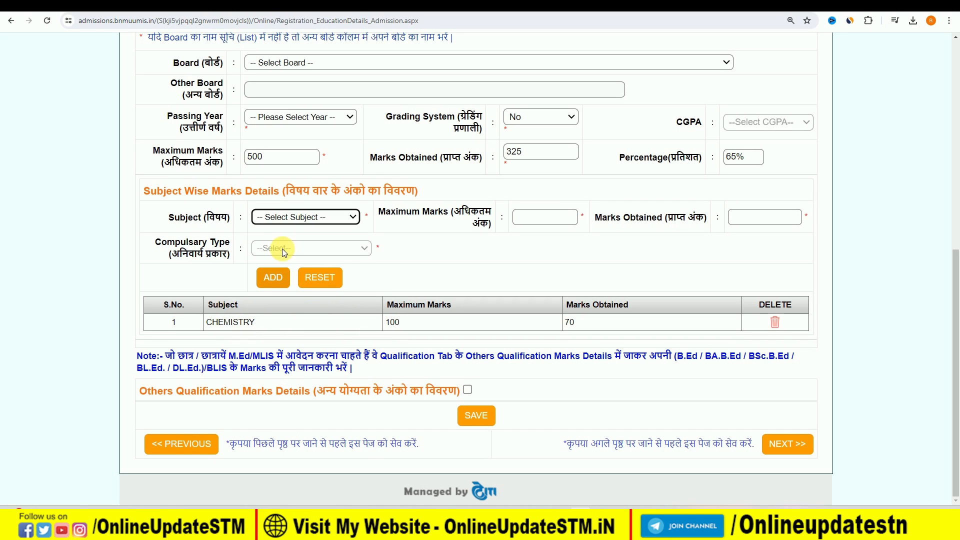
pyautogui.click(300, 217)
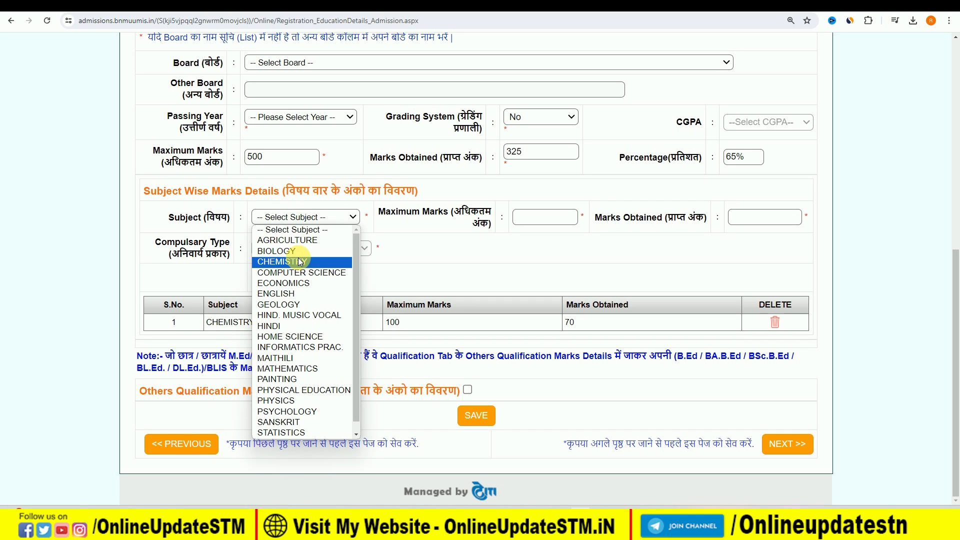
pyautogui.click(299, 294)
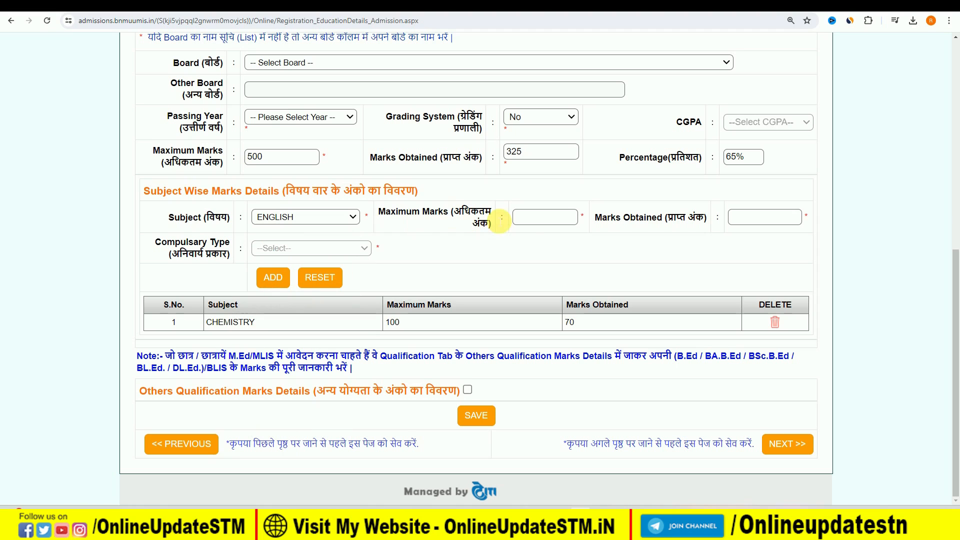
pyautogui.click(528, 222)
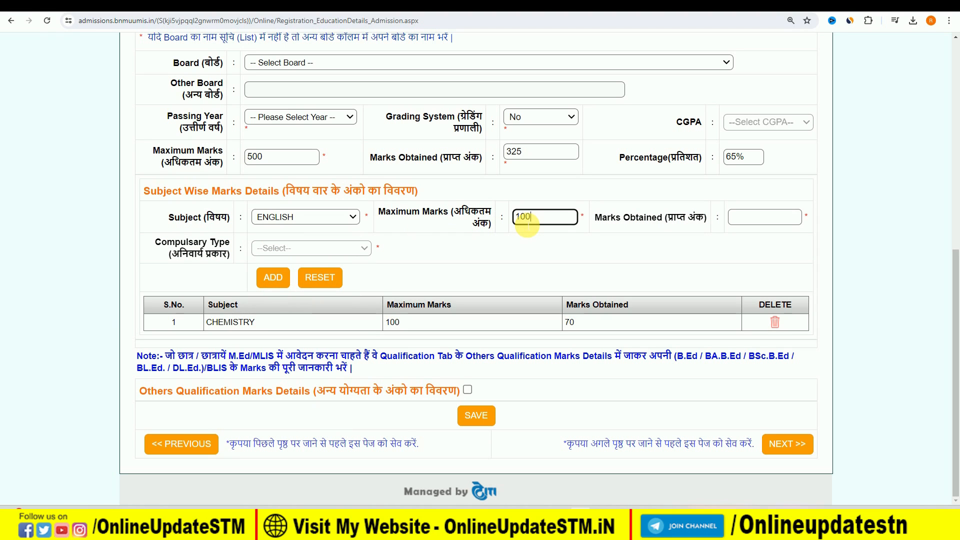
pyautogui.press('Tab')
pyautogui.write('70')
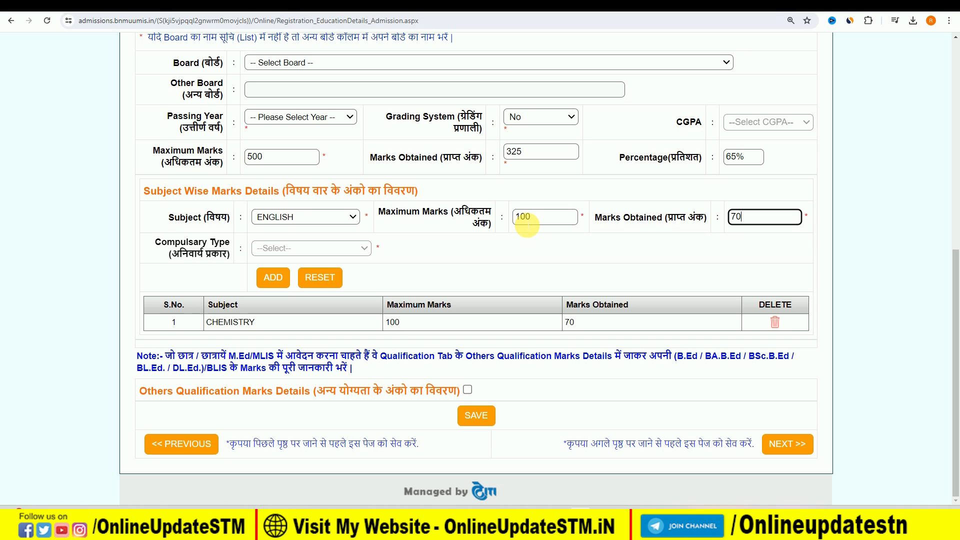
pyautogui.click(274, 278)
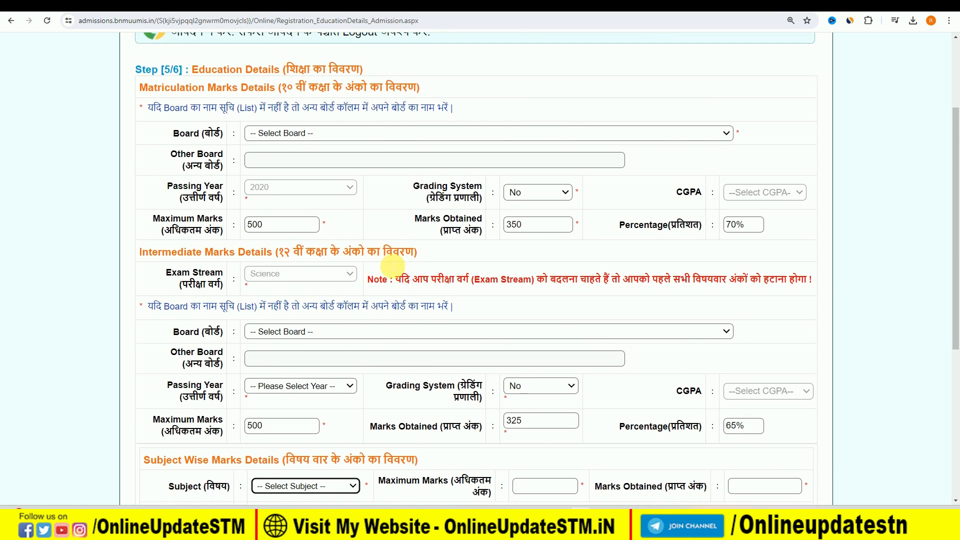
# Add Physics to the subject-wise marks with 70 marks obtained
pyautogui.click(334, 200)
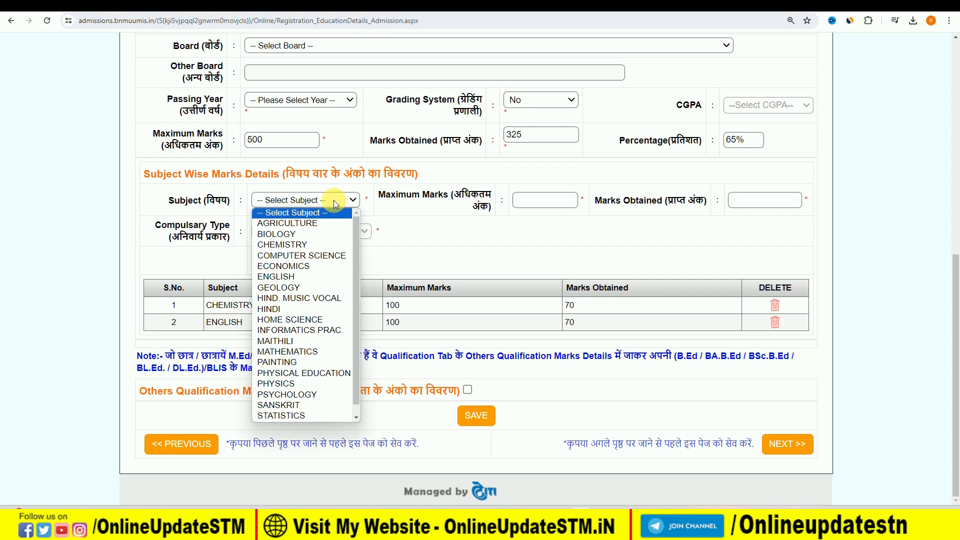
pyautogui.click(292, 382)
pyautogui.click(530, 199)
pyautogui.press('Tab')
pyautogui.write('70')
pyautogui.click(274, 261)
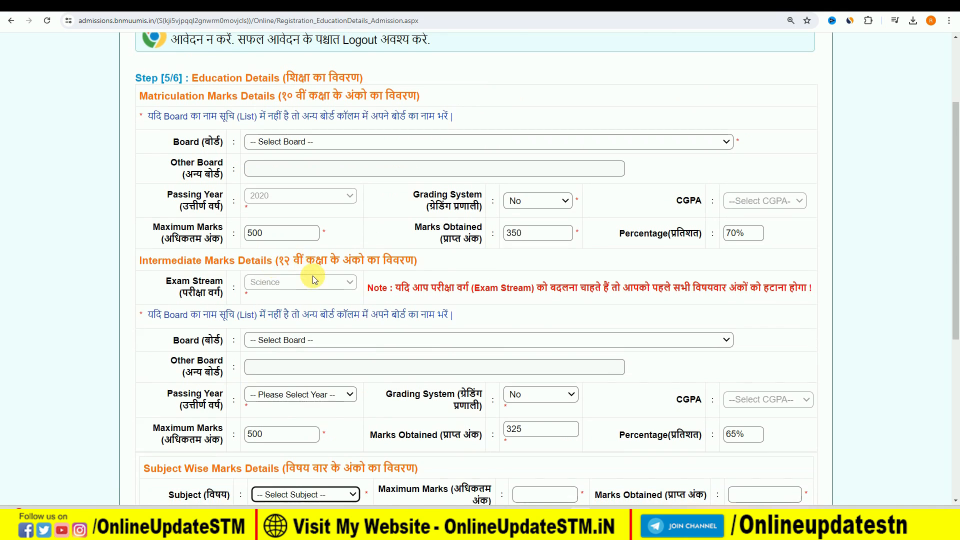
pyautogui.scroll(-6, 313, 280)
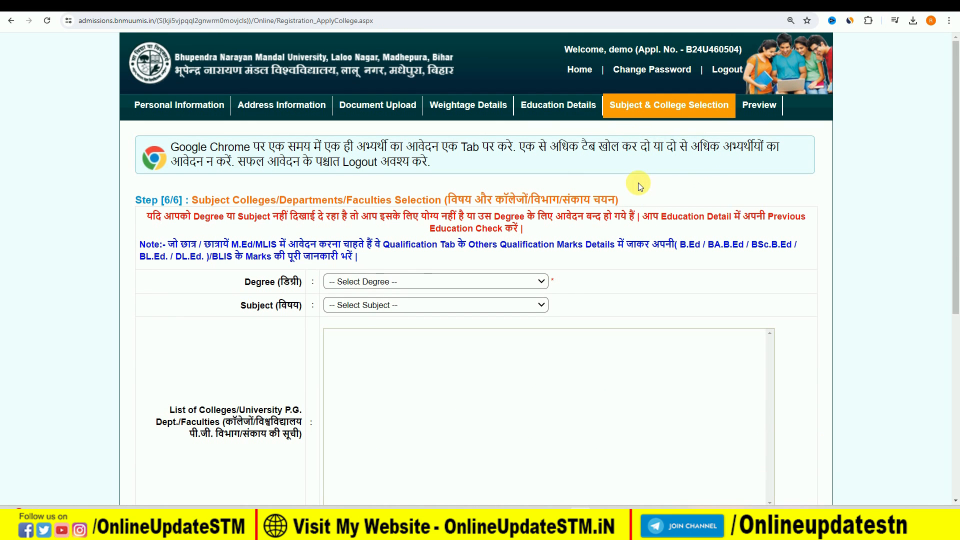
# In the subject and college selection, choose B.A as the degree and HISTORY (MAJOR) as the subject
pyautogui.scroll(-1, 639, 184)
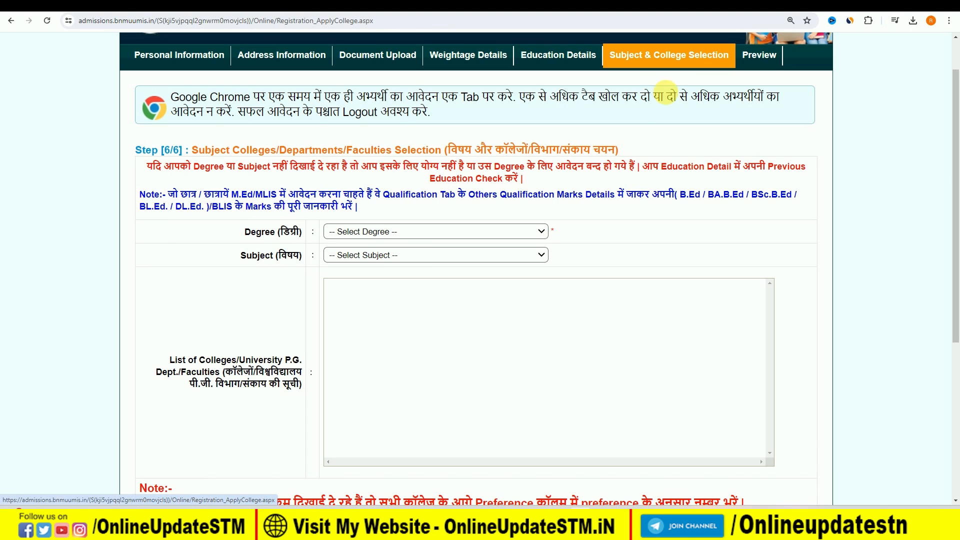
pyautogui.click(400, 231)
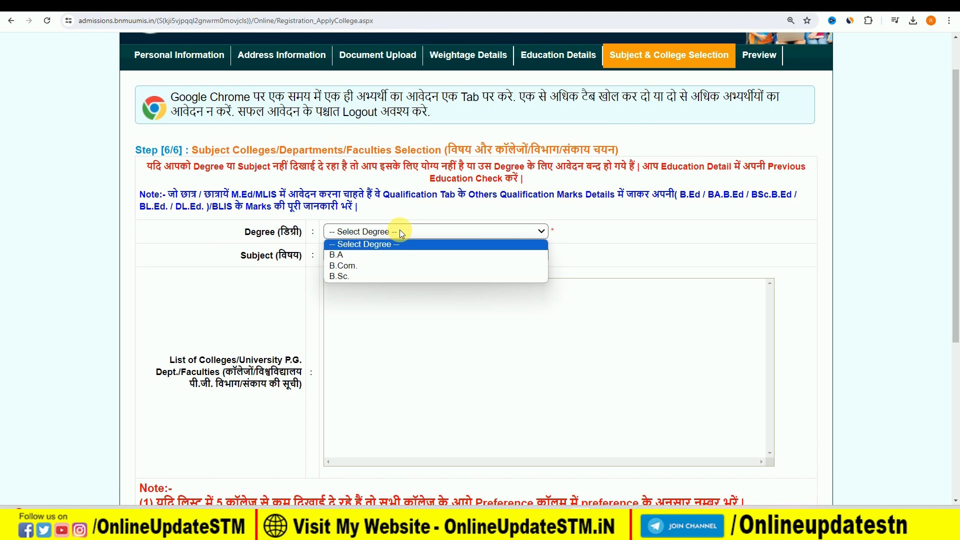
pyautogui.click(399, 256)
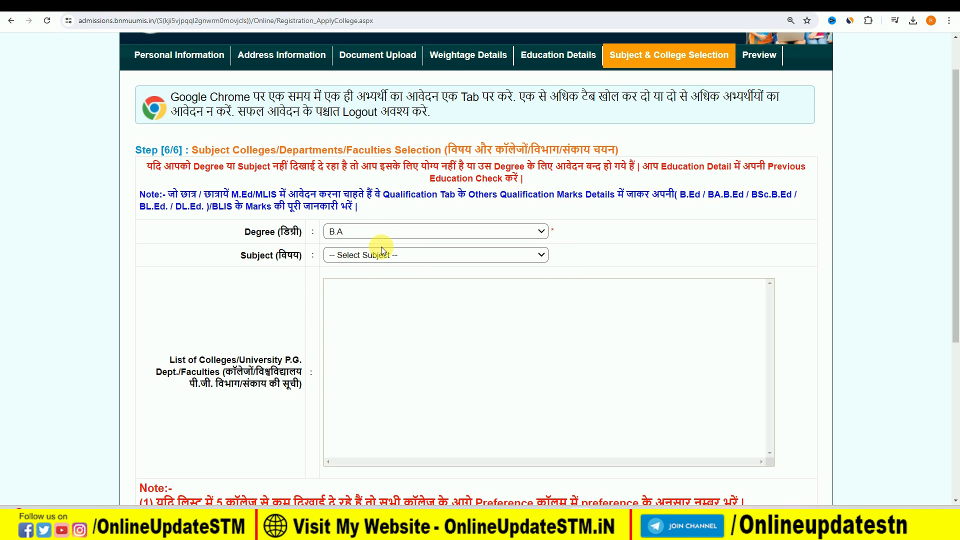
pyautogui.click(380, 258)
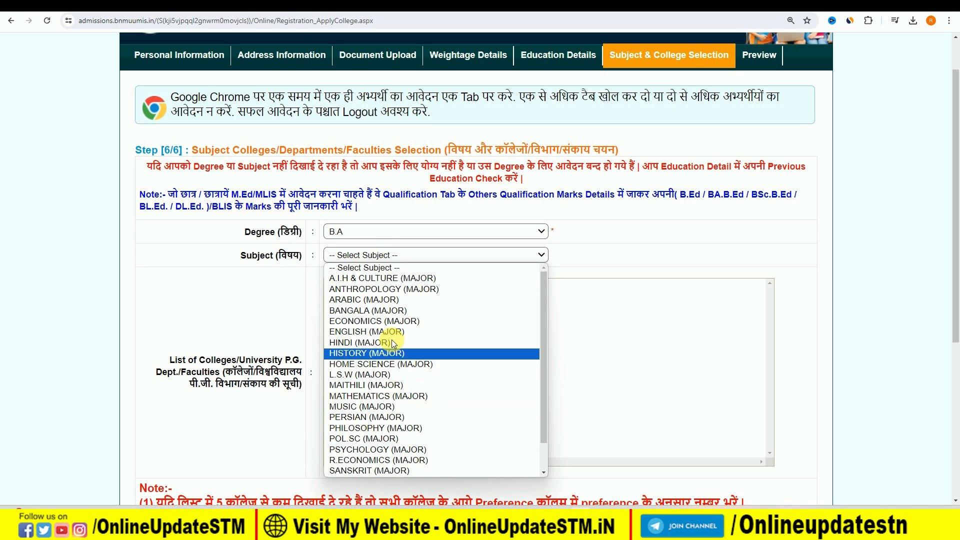
pyautogui.scroll(-1, 407, 292)
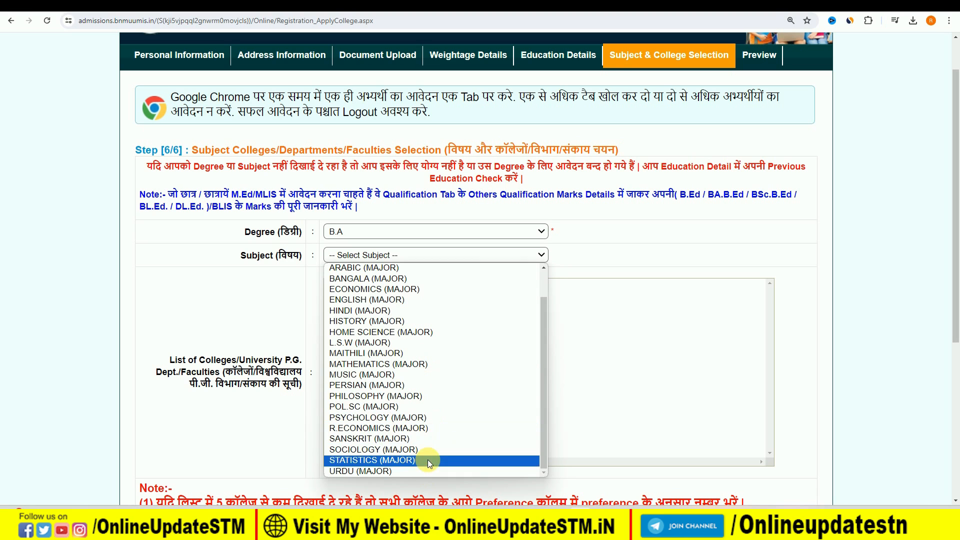
pyautogui.click(410, 319)
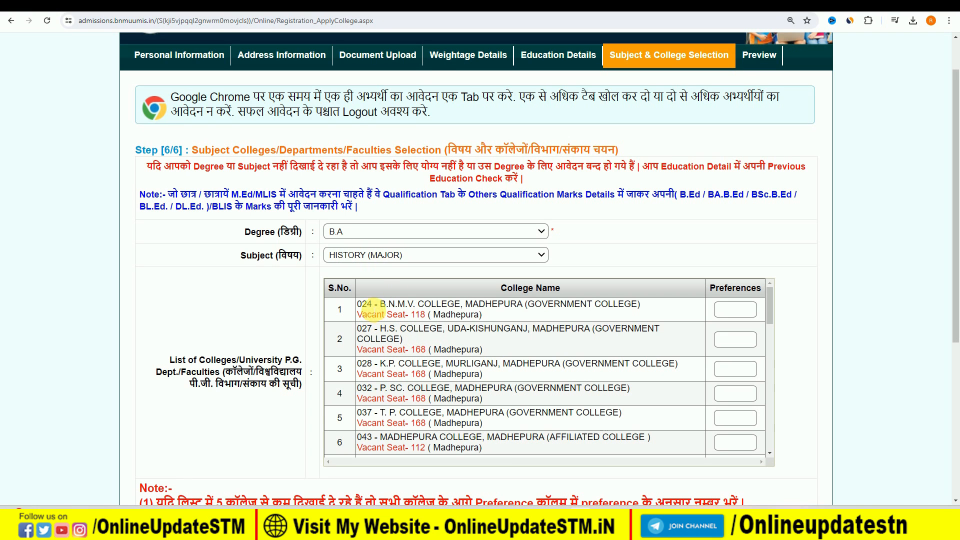
# Review the college list and set preferences: P. SC. College 1, B.N.M.V. College 2, Madhepura College 3, K.P. College 4, H.S. College 5
pyautogui.scroll(-5, 506, 345)
pyautogui.scroll(-7, 453, 356)
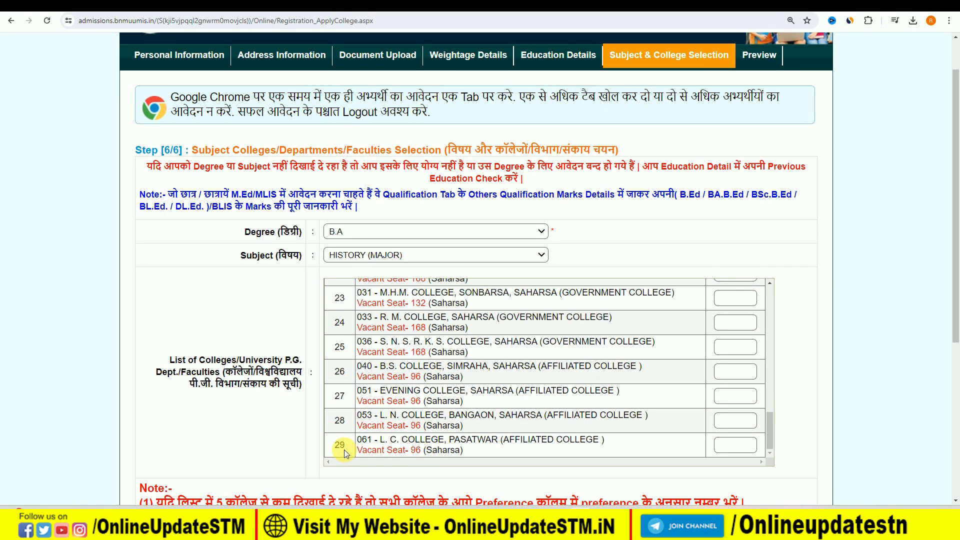
pyautogui.scroll(12, 579, 364)
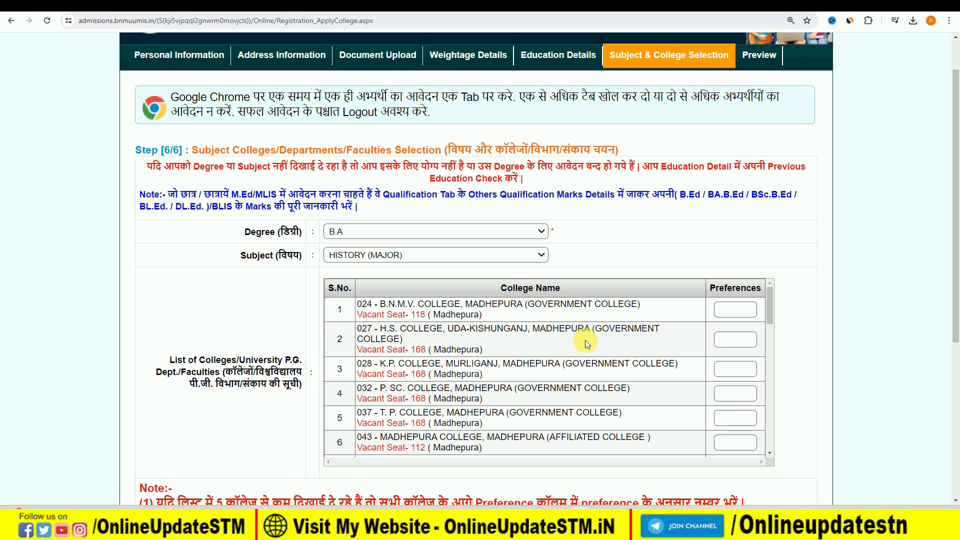
pyautogui.click(736, 397)
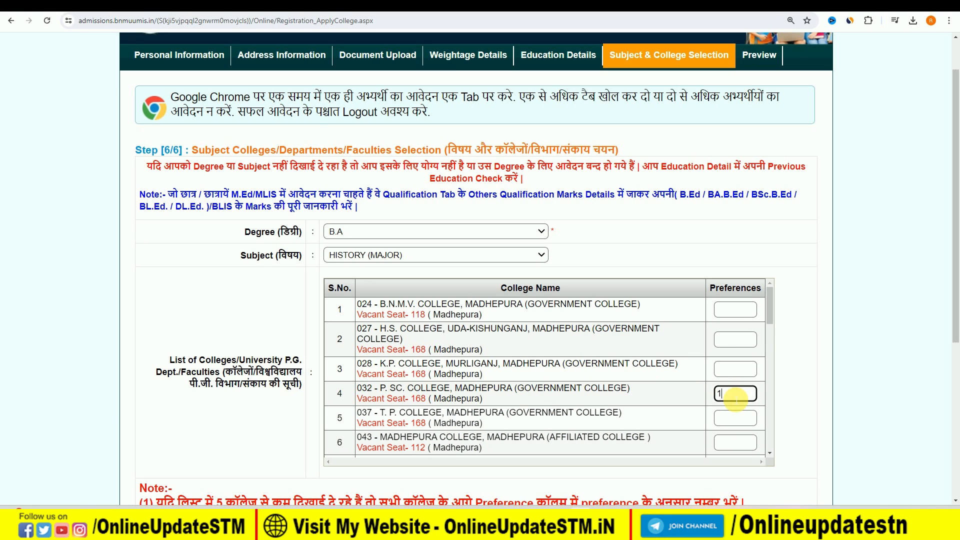
pyautogui.click(746, 314)
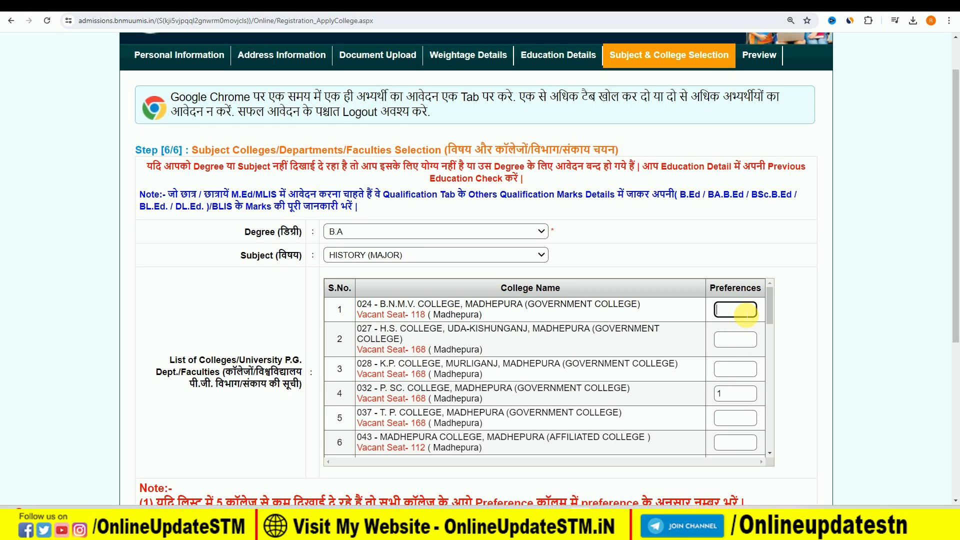
pyautogui.write('2')
pyautogui.click(746, 443)
pyautogui.click(731, 369)
pyautogui.click(733, 339)
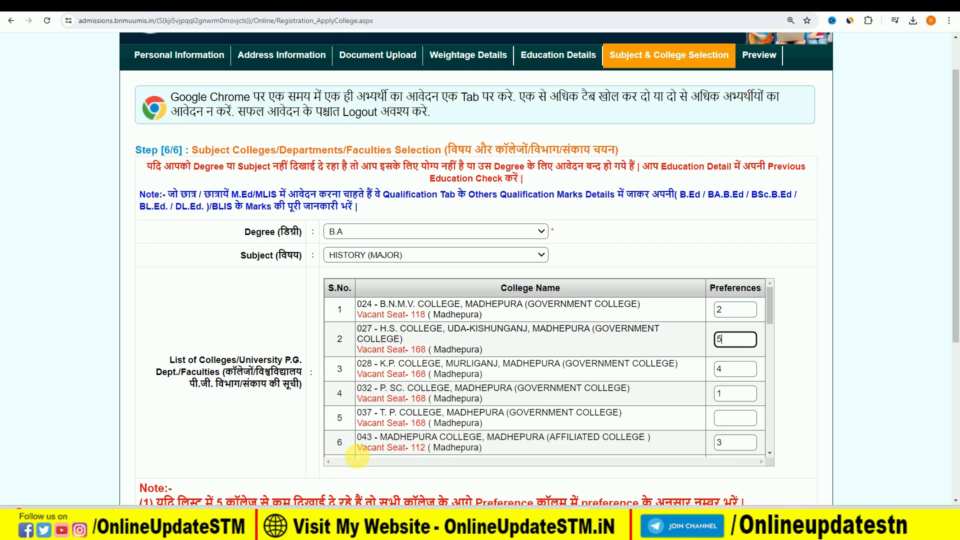
# Save the B.A History choice with its college preferences and proceed to the application preview
pyautogui.scroll(-1, 216, 469)
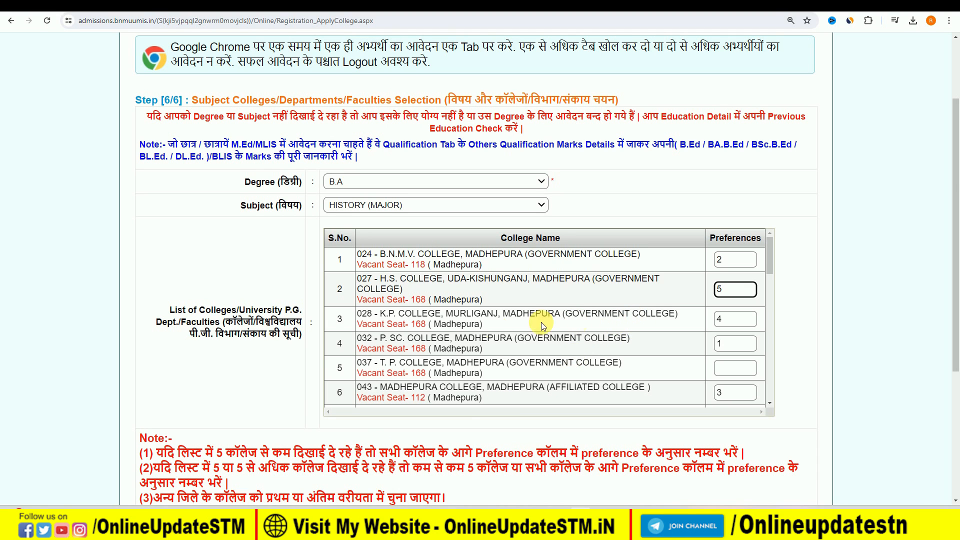
pyautogui.scroll(-3, 128, 325)
pyautogui.click(449, 373)
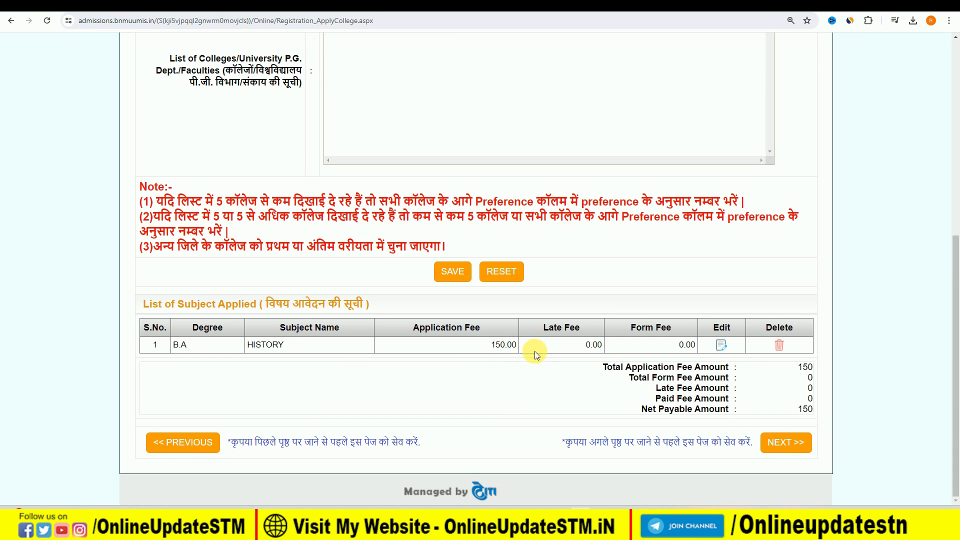
pyautogui.click(798, 444)
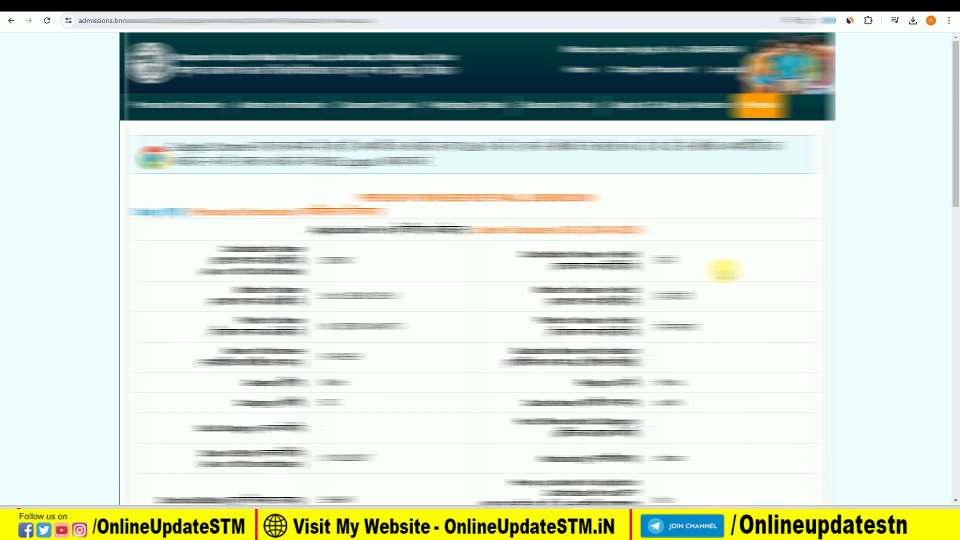
# Go through both preview pages, accept the declaration and submit the application for payment
pyautogui.scroll(-10, 789, 287)
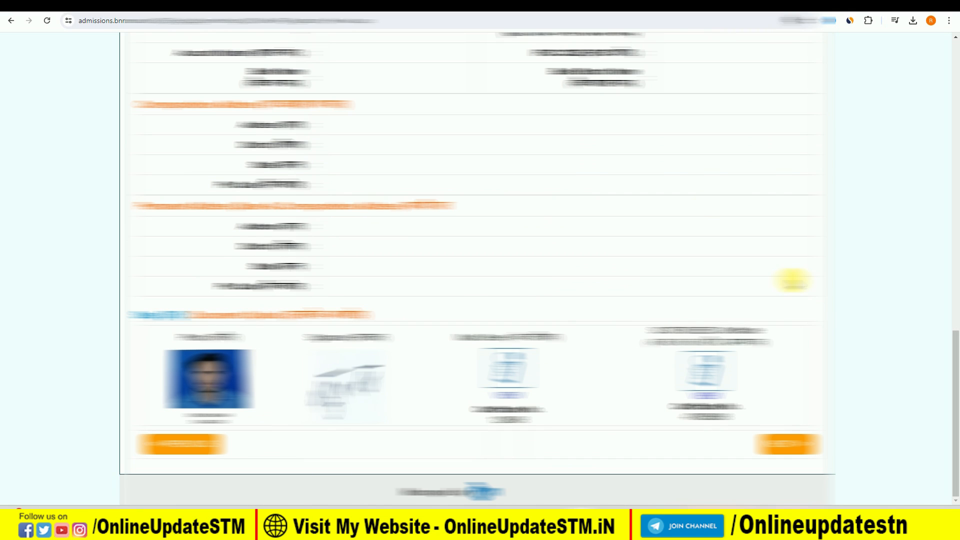
pyautogui.click(787, 448)
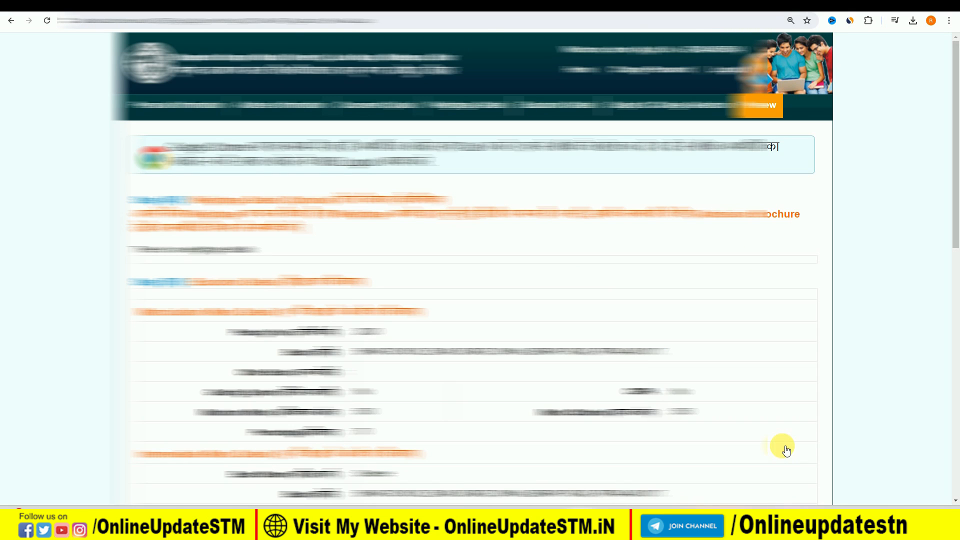
pyautogui.scroll(-15, 769, 384)
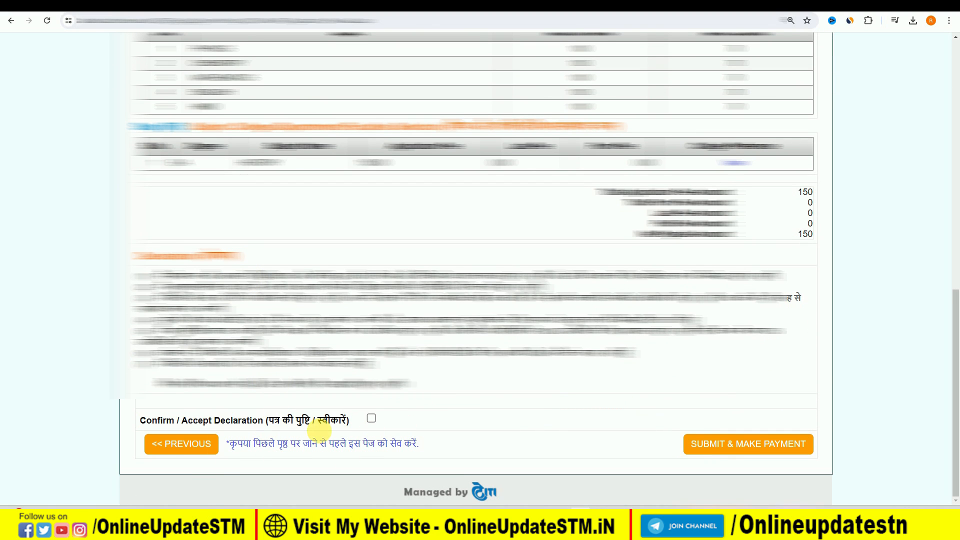
pyautogui.click(373, 420)
pyautogui.click(719, 446)
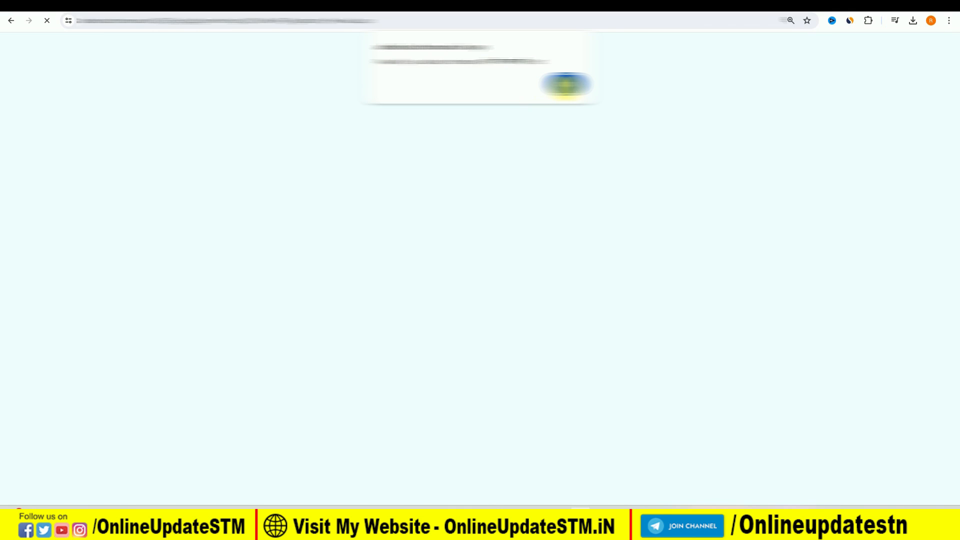
pyautogui.click(566, 84)
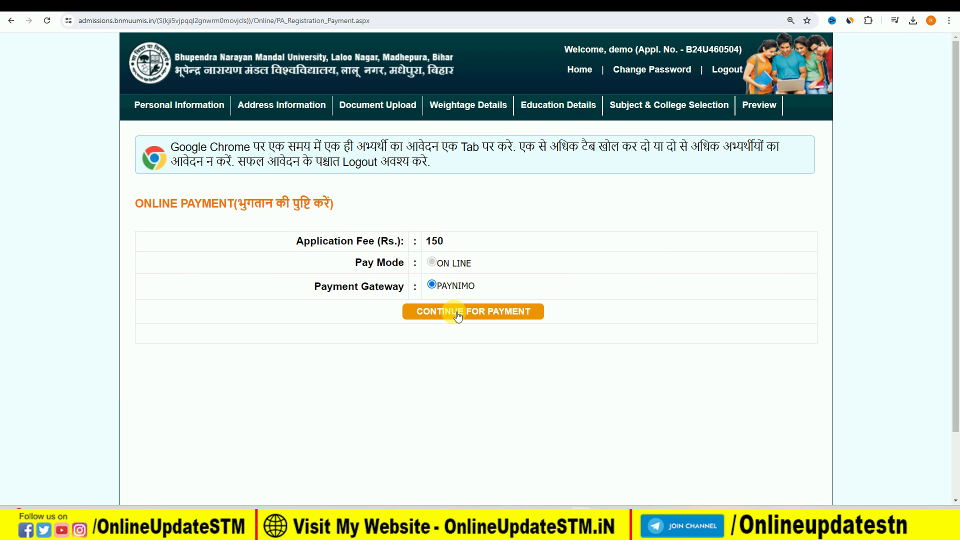
# Continue to the PAYNIMO payment page, choose debit card payment with MasterCard and open the expiry month choices
pyautogui.click(457, 314)
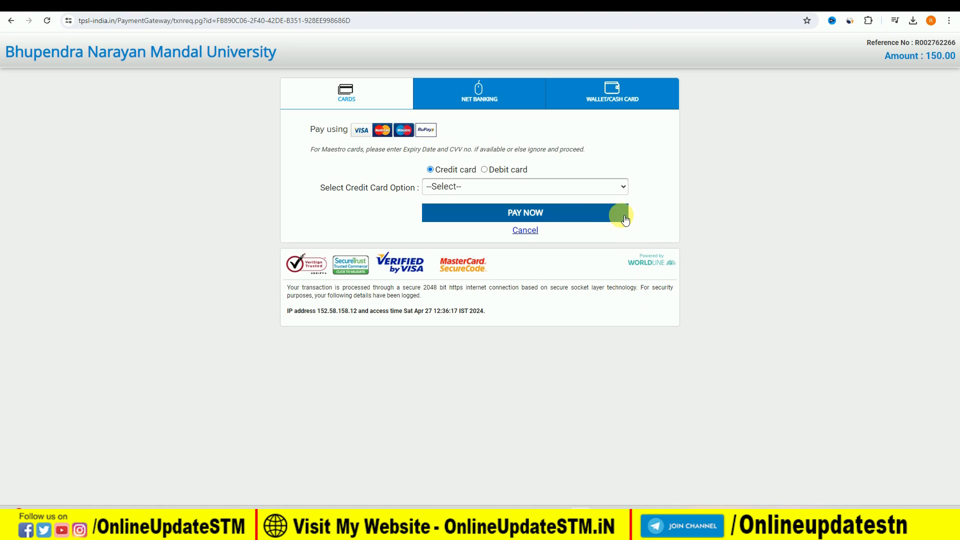
pyautogui.click(488, 171)
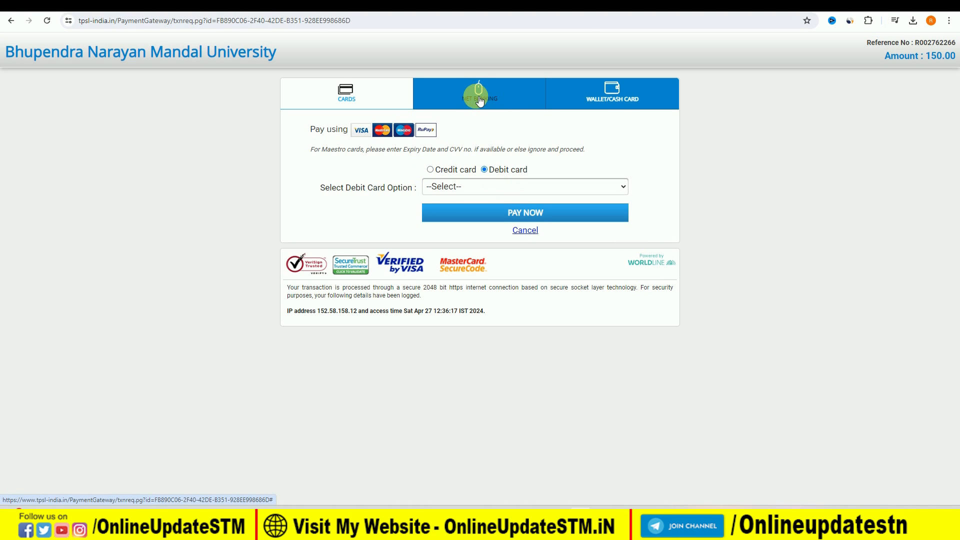
pyautogui.click(501, 194)
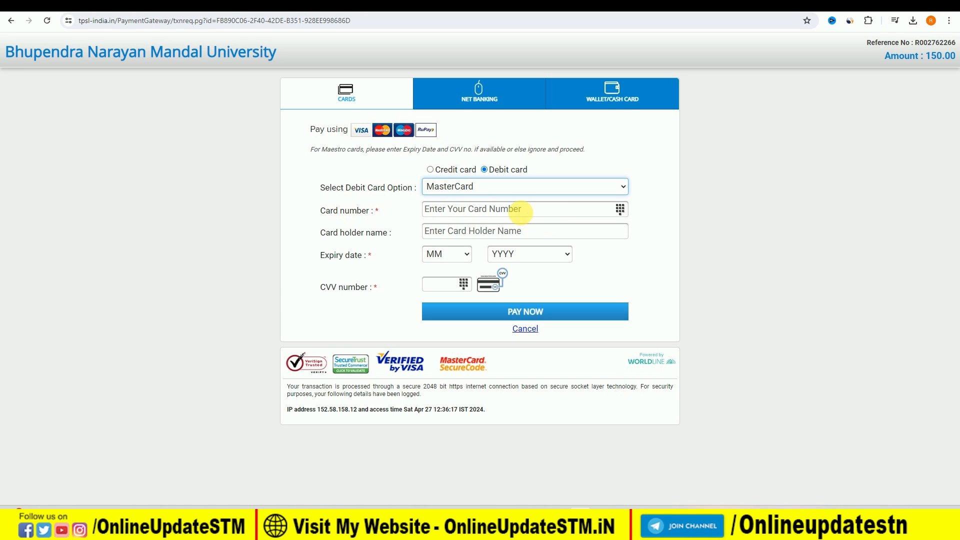
pyautogui.click(453, 254)
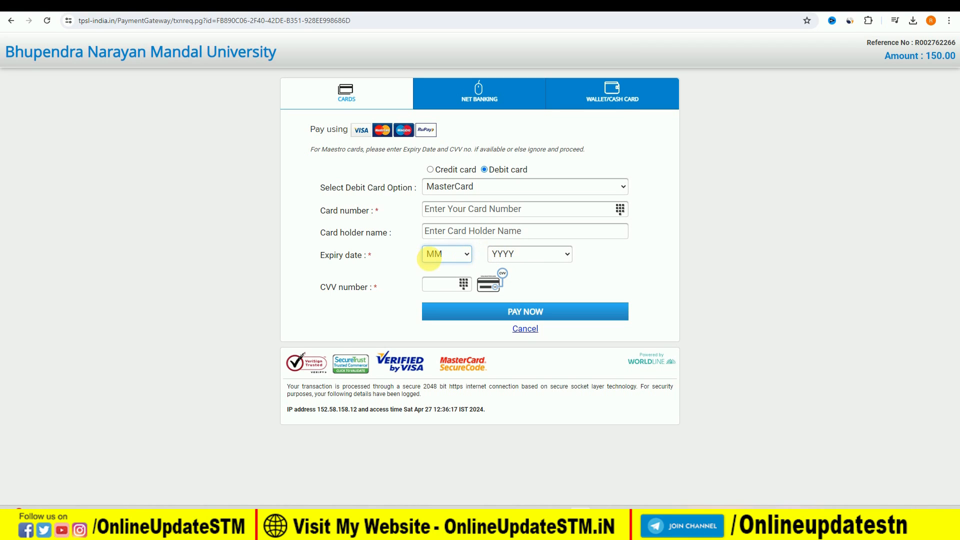